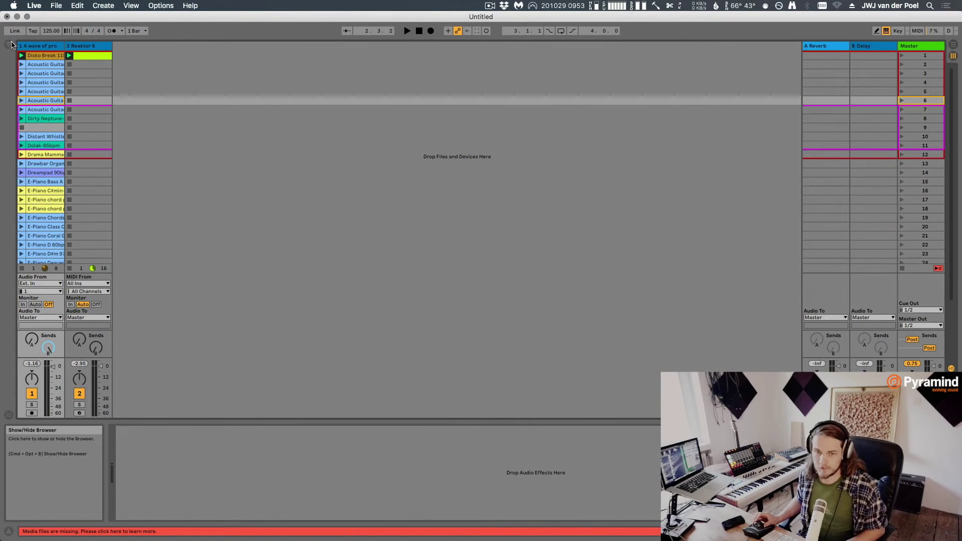
Show Live's browser, listing the Max for Live MIDI Effect devices beside the Session View
click(8, 44)
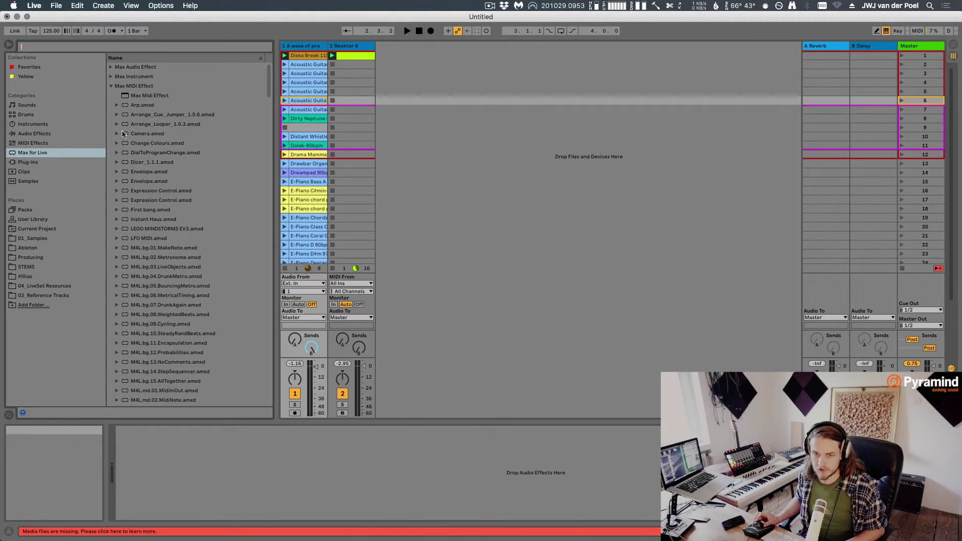
Search the browser for 'osc' and load OSC MIDI Send.amxd onto a new MIDI track
click(130, 46)
text(osc)
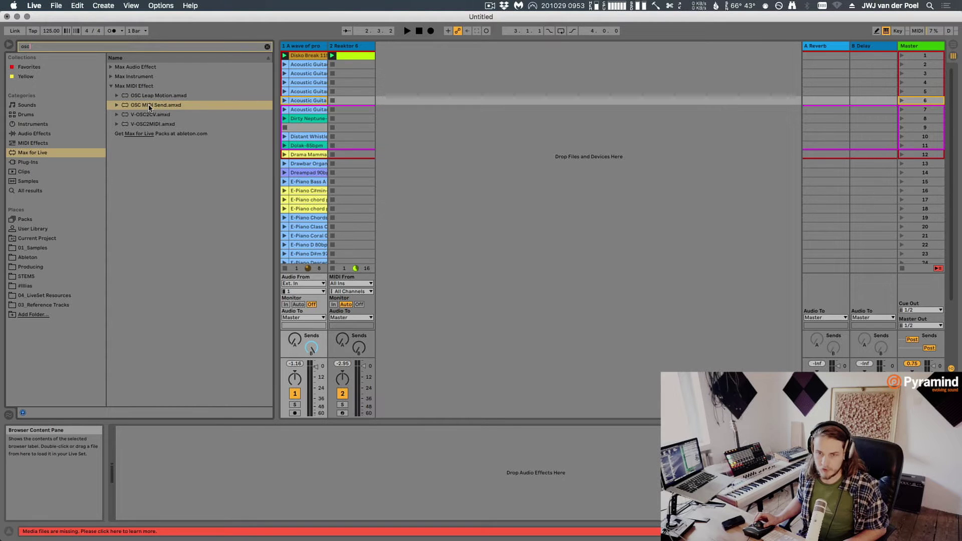
double_click(150, 105)
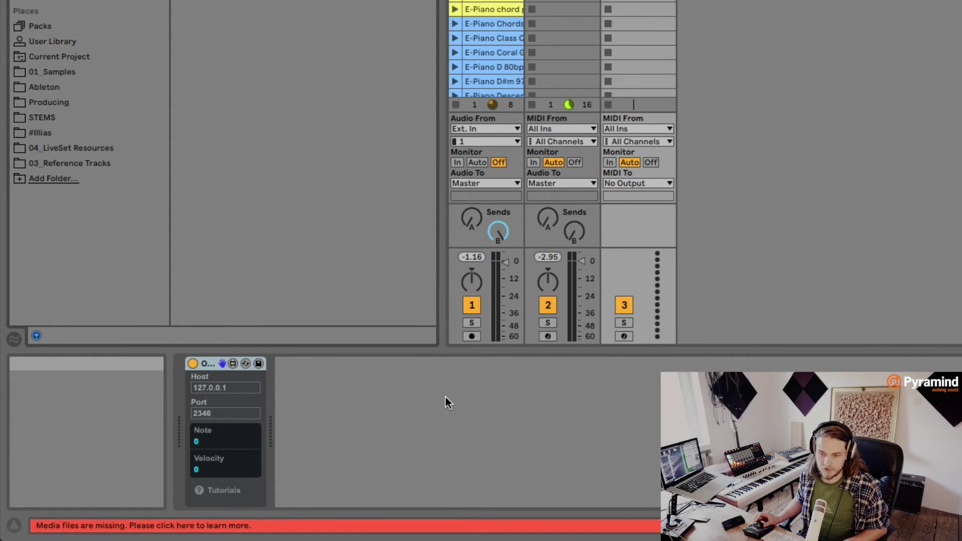
click(445, 397)
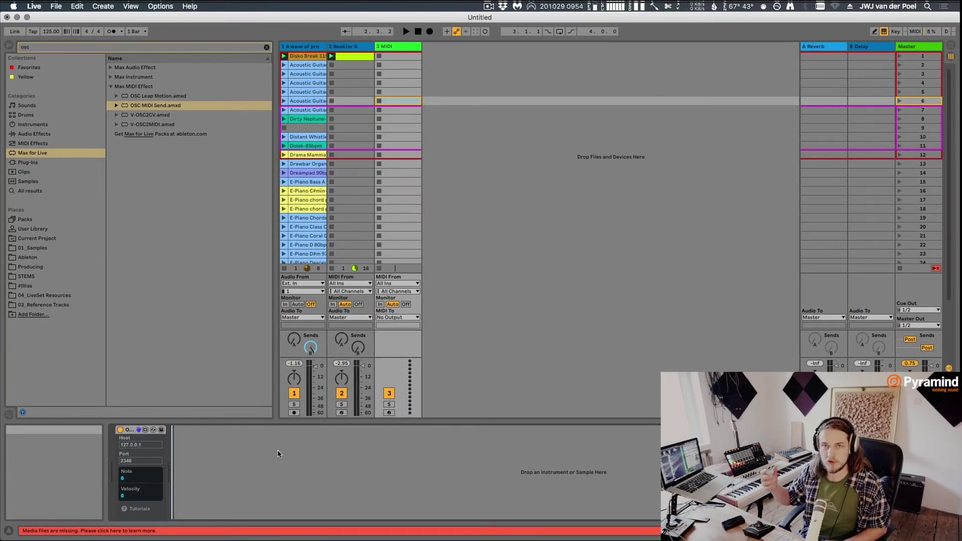
key(ctrl+Right)
key(ctrl+Right)
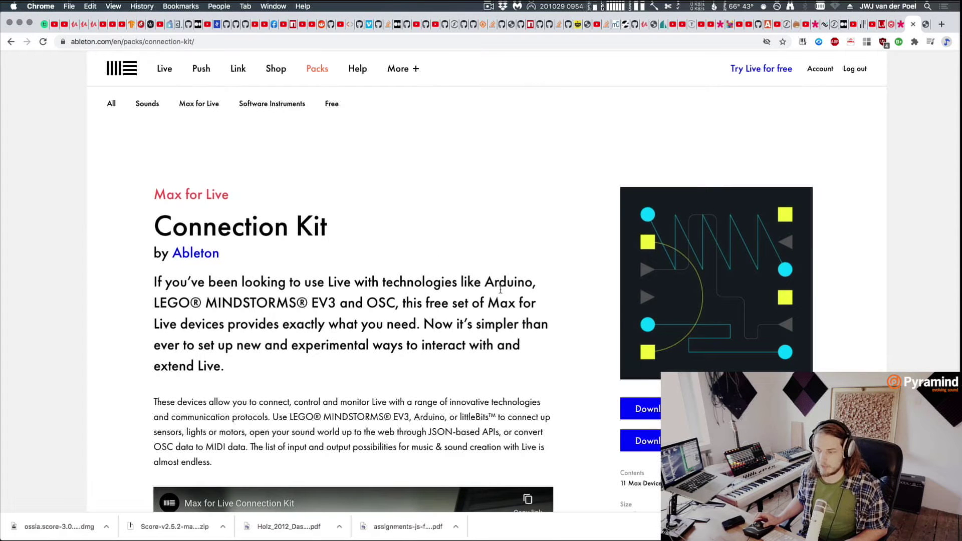
Return from the Connection Kit page to the Live set and select the Disko Break loop
key(ctrl+Left)
key(ctrl+Left)
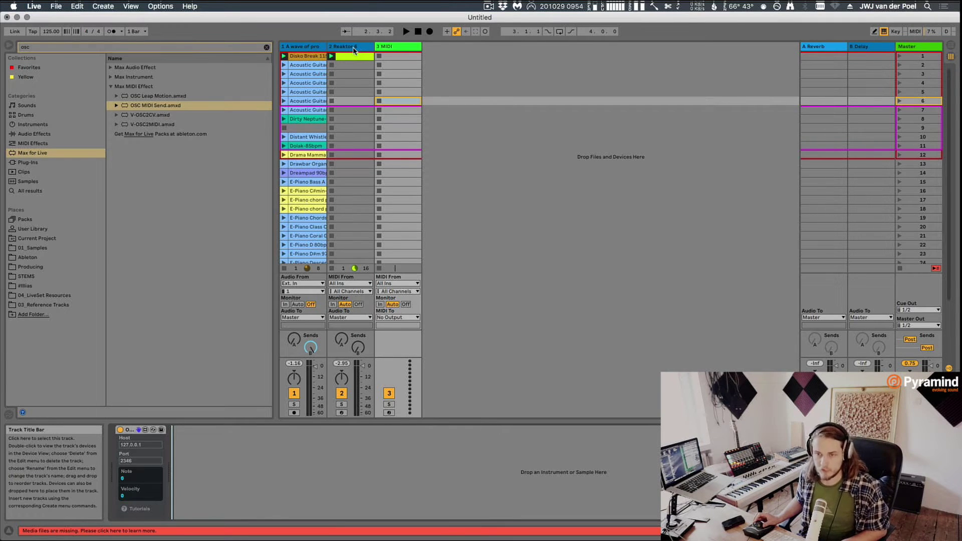
click(303, 56)
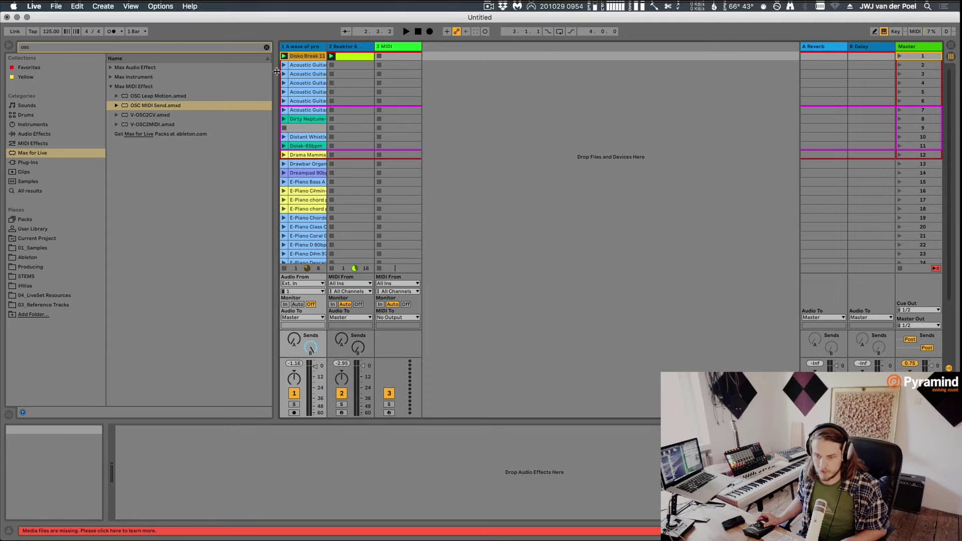
Audition Disko Break, convert it to a new Drums to MIDI track, and place OSC MIDI Send first
key(space)
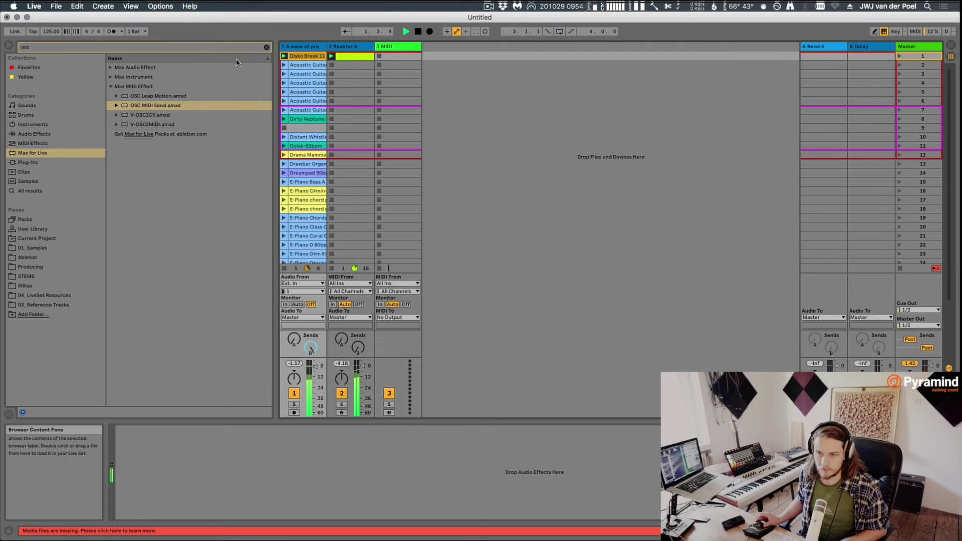
key(space)
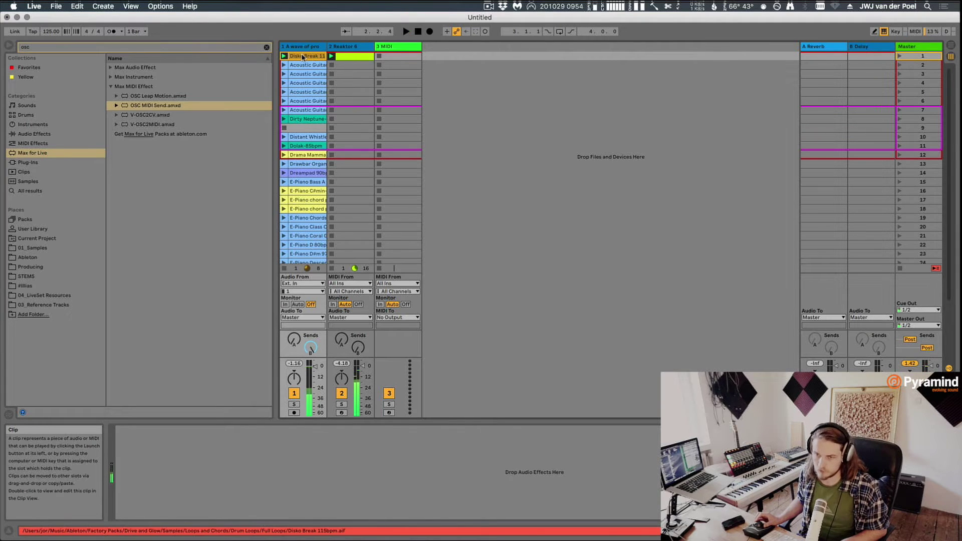
right_click(306, 59)
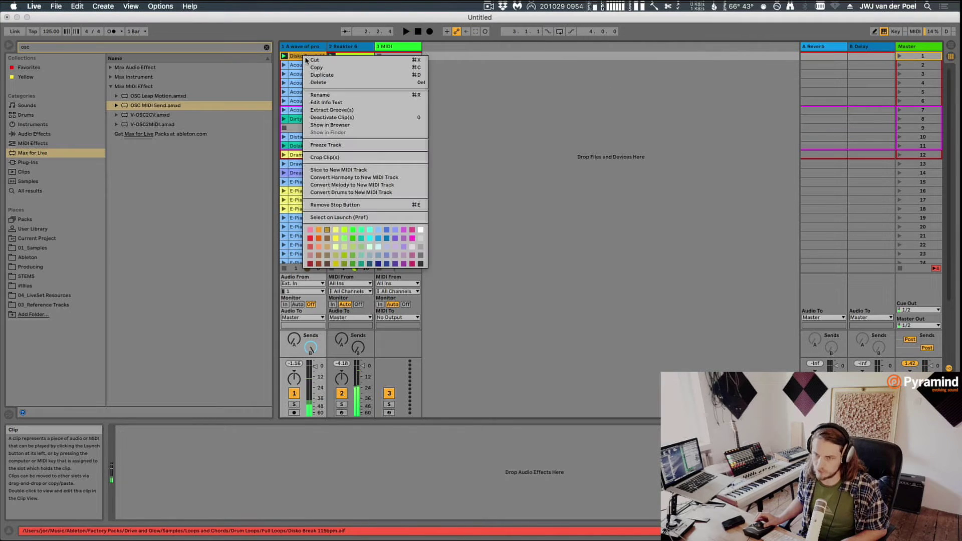
click(399, 192)
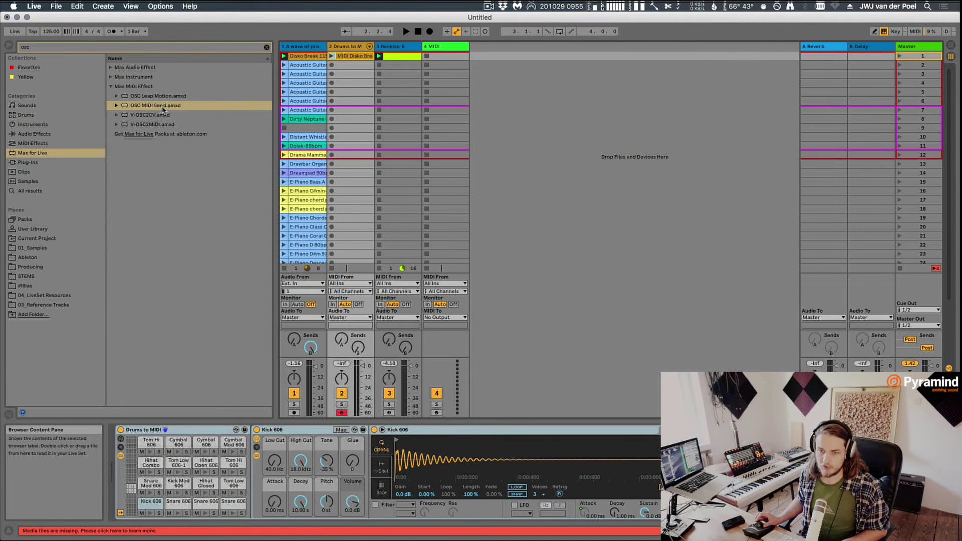
drag(162, 107, 351, 140)
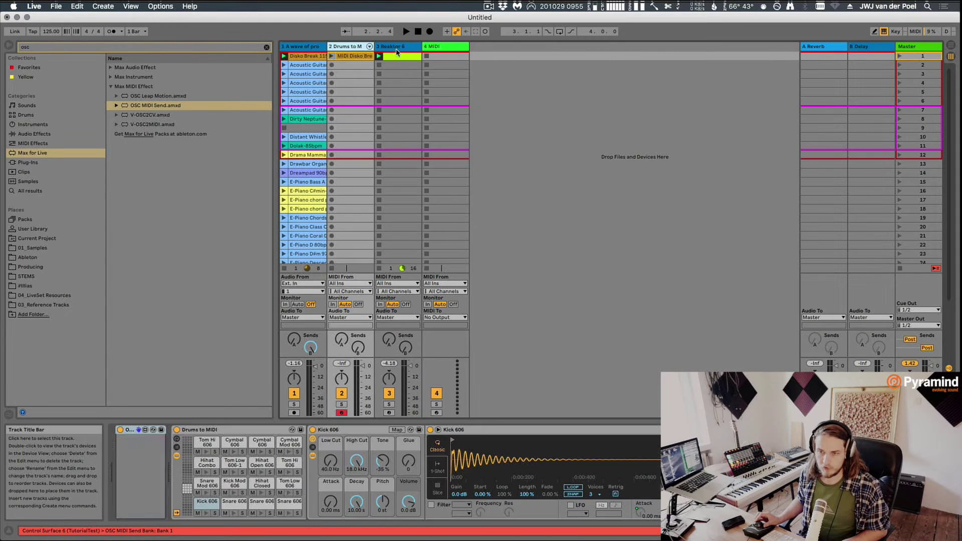
Delete the leftover MIDI track holding the old OSC device and show the Drums to MIDI chain
click(396, 50)
click(434, 47)
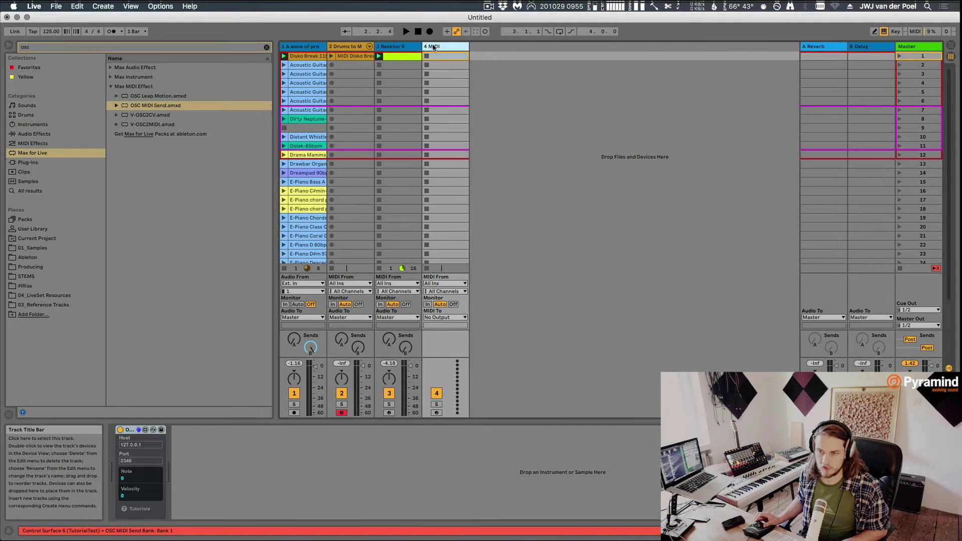
key(Delete)
click(346, 46)
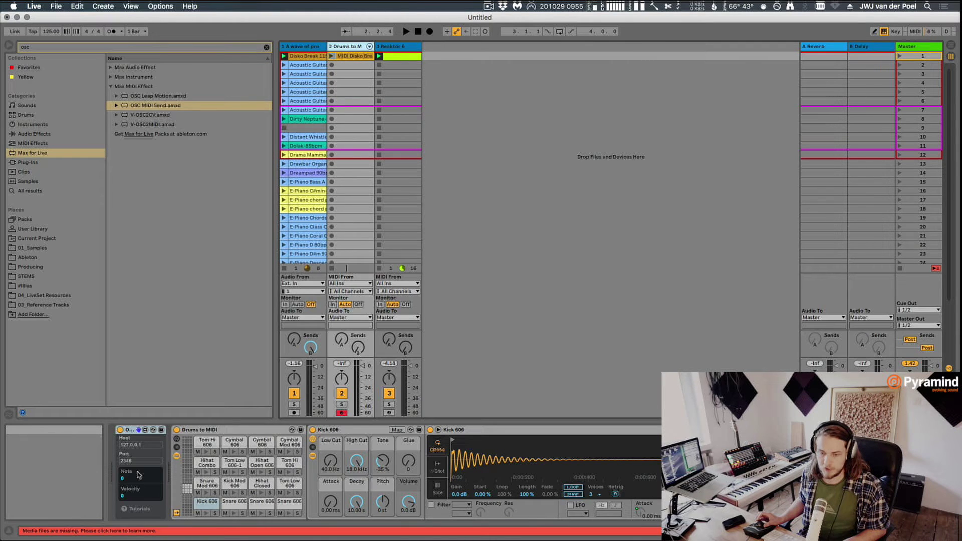
Play the MIDI drum clip to confirm OSC MIDI Send outputs note 42
click(337, 57)
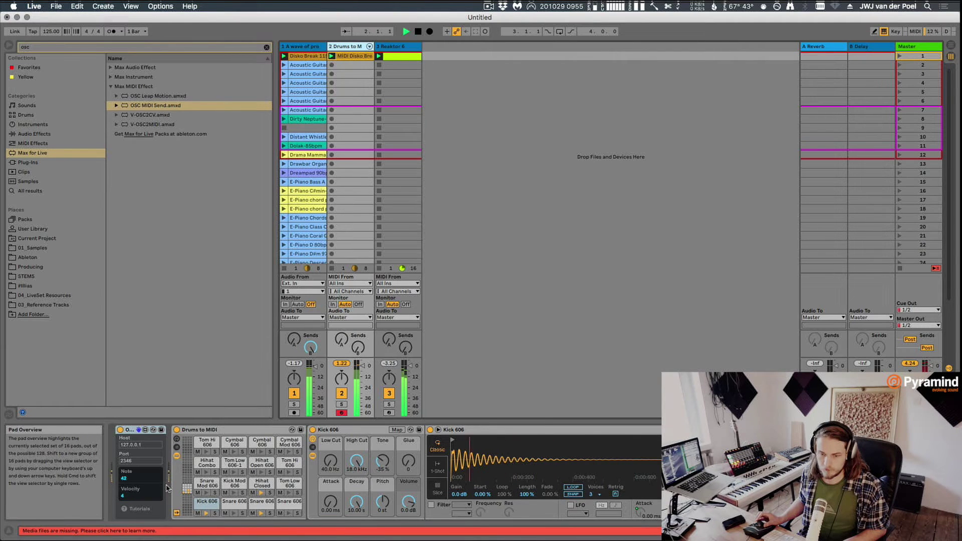
key(space)
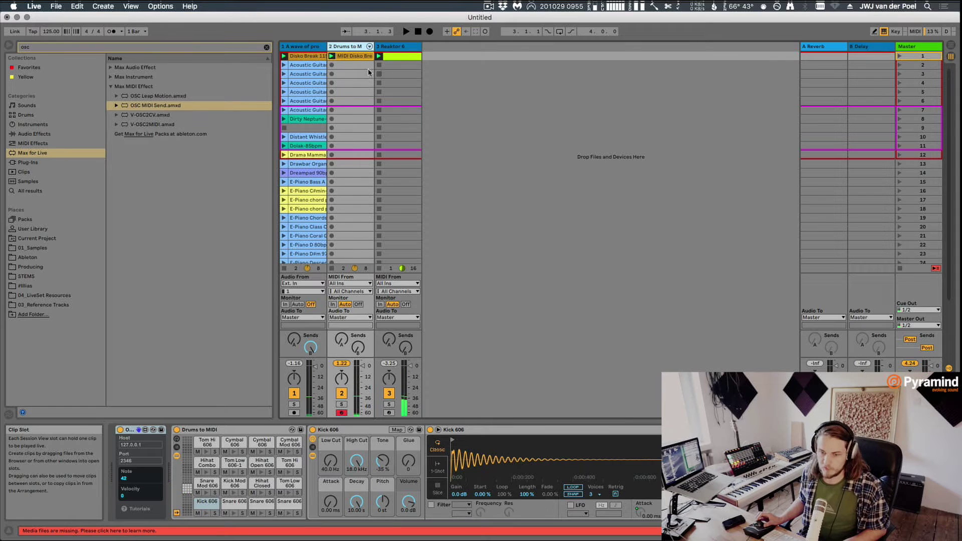
click(396, 46)
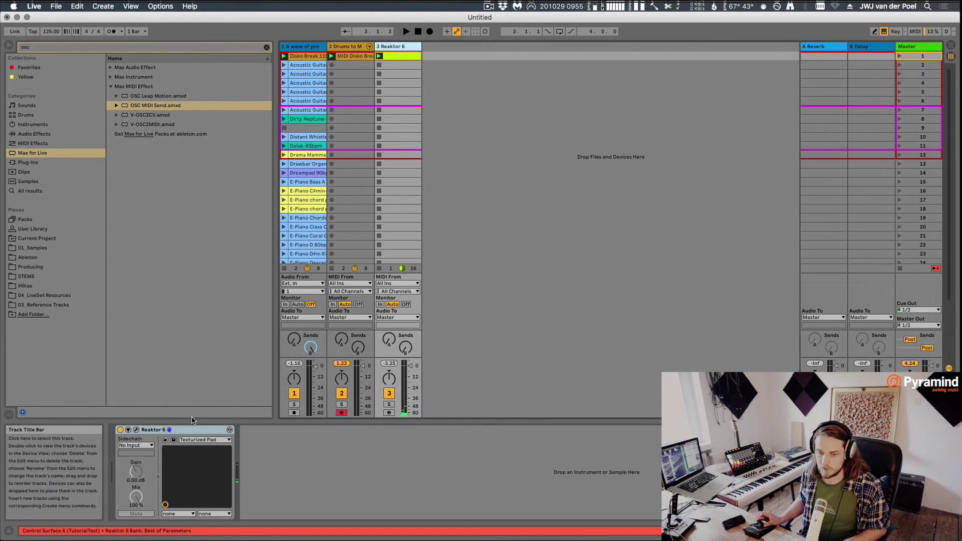
Open the Reaktor 6 window and confirm the OSC receive port is 2346 in OSC Settings
click(136, 429)
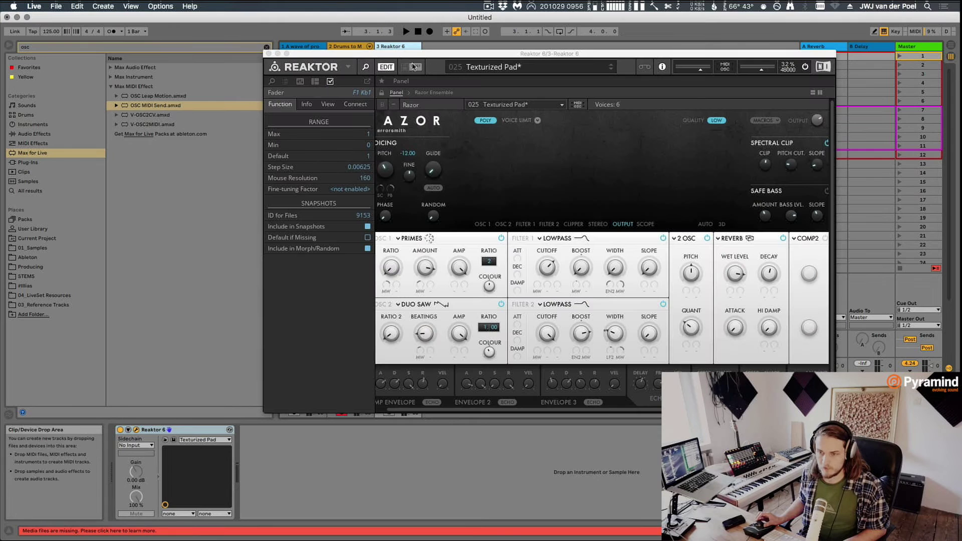
click(348, 67)
mouse_move(361, 80)
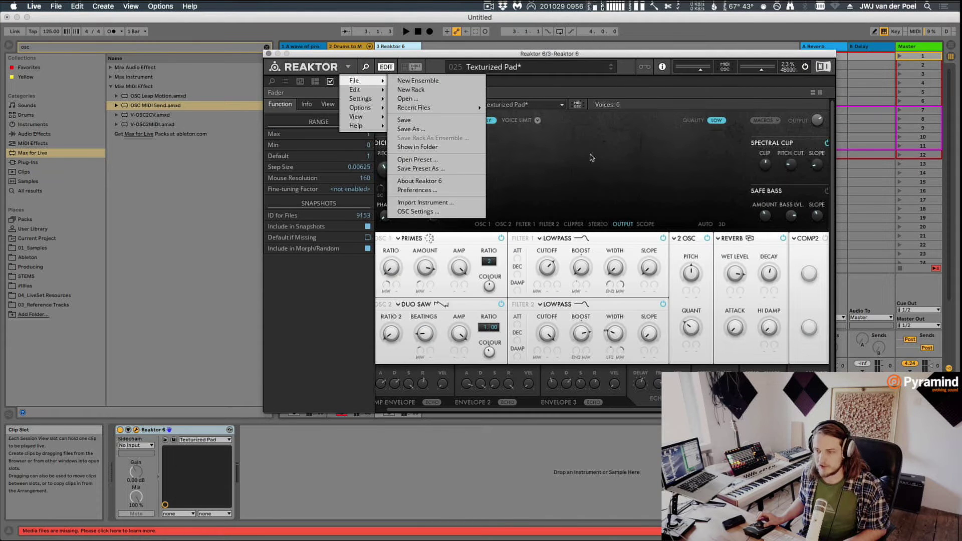
click(446, 211)
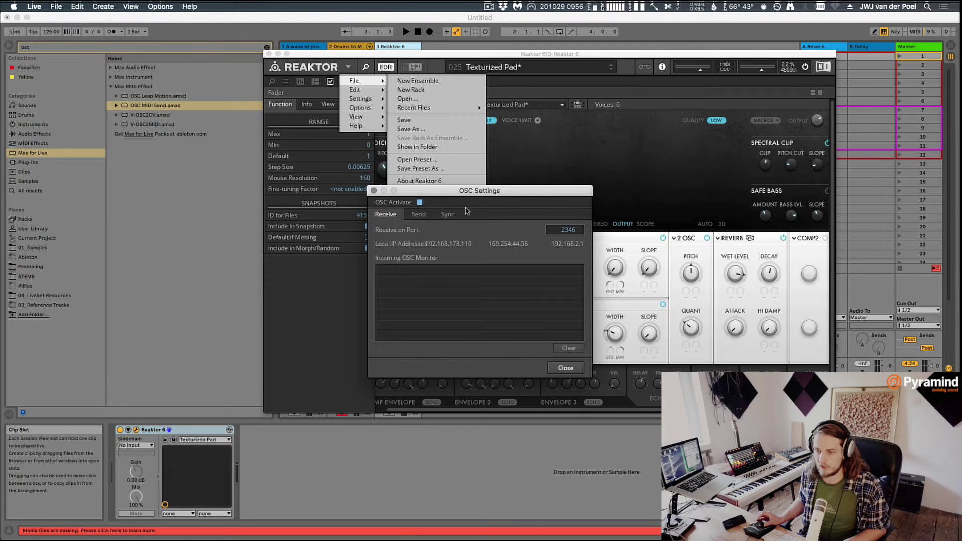
click(574, 236)
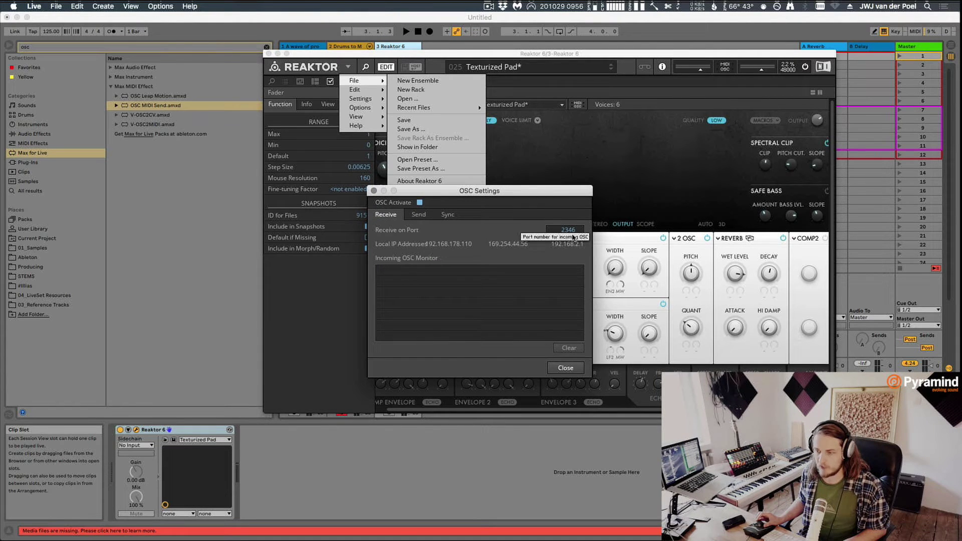
key(Return)
click(565, 368)
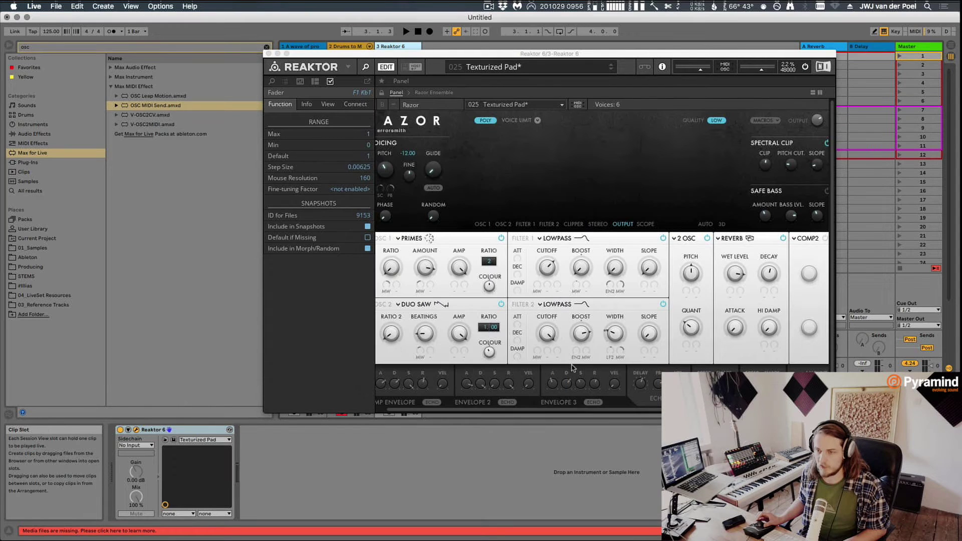
Play the set and watch the OSC monitor receive /Note and /Velocity messages
key(space)
click(349, 68)
mouse_move(354, 80)
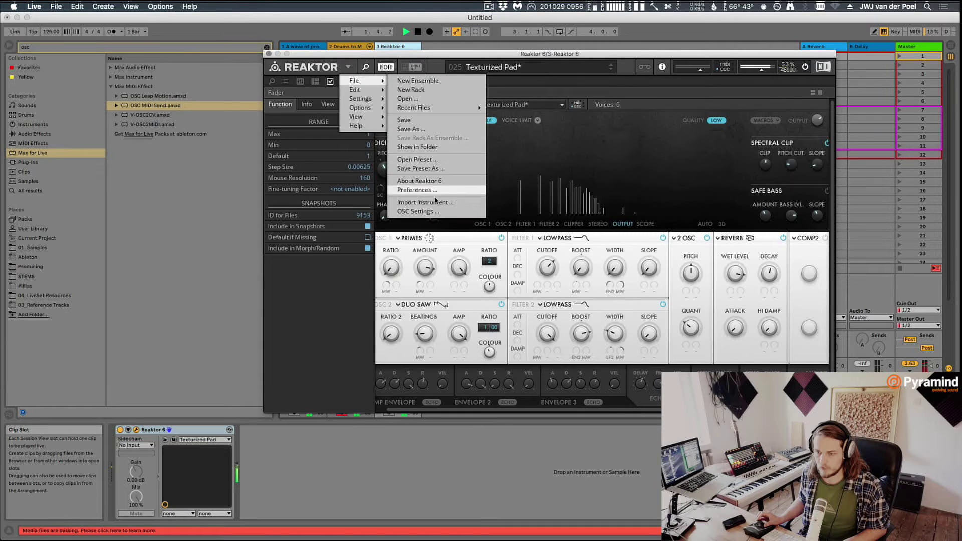
click(418, 212)
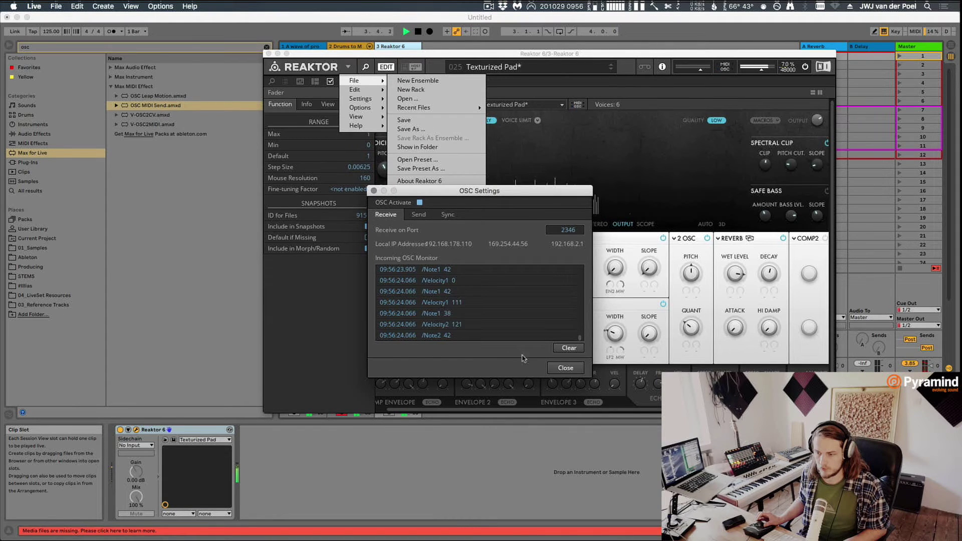
click(566, 368)
key(space)
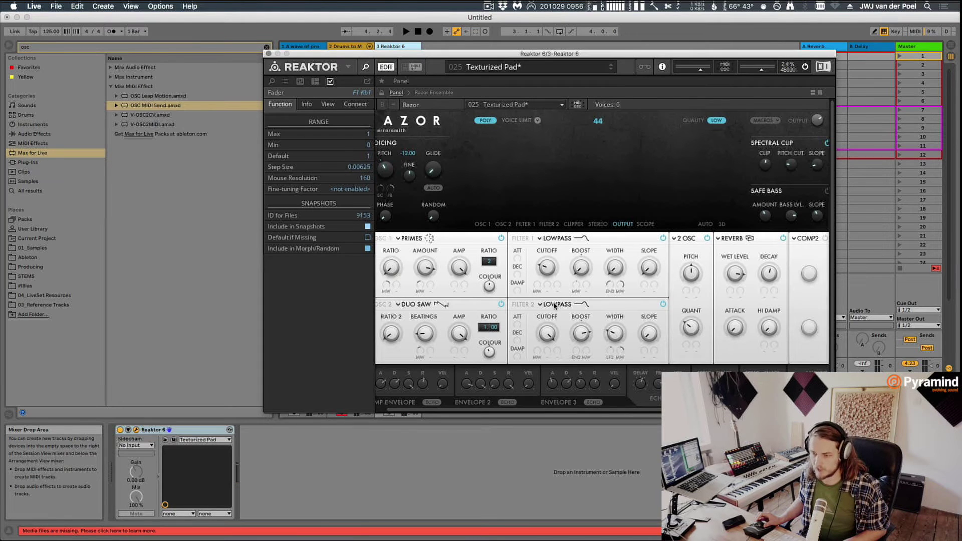
Have the Filter 1 Cutoff knob learn the incoming OSC message during playback
right_click(544, 269)
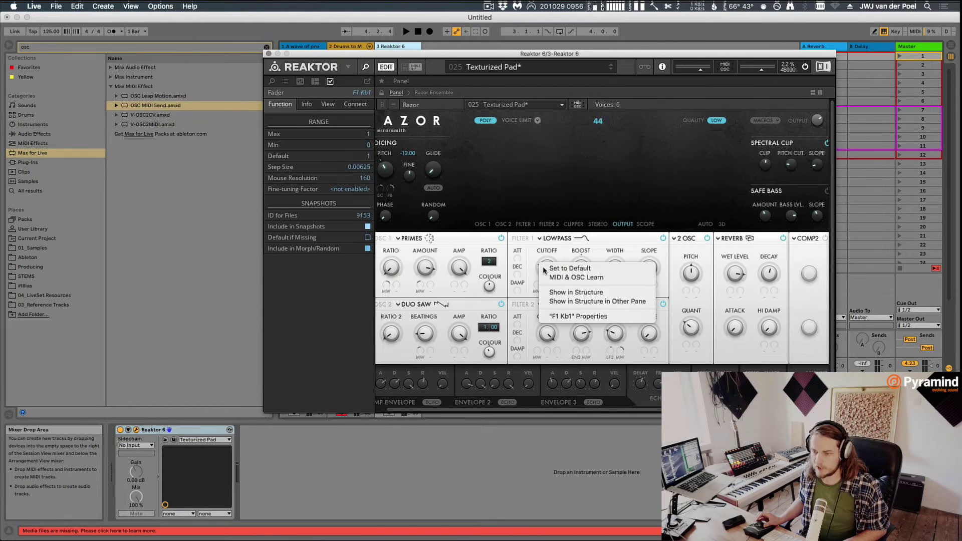
click(585, 277)
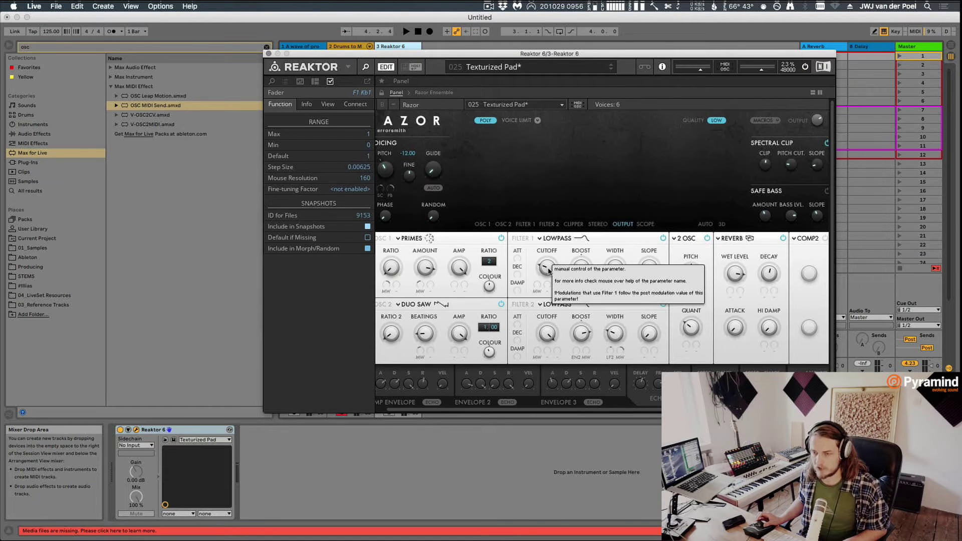
key(space)
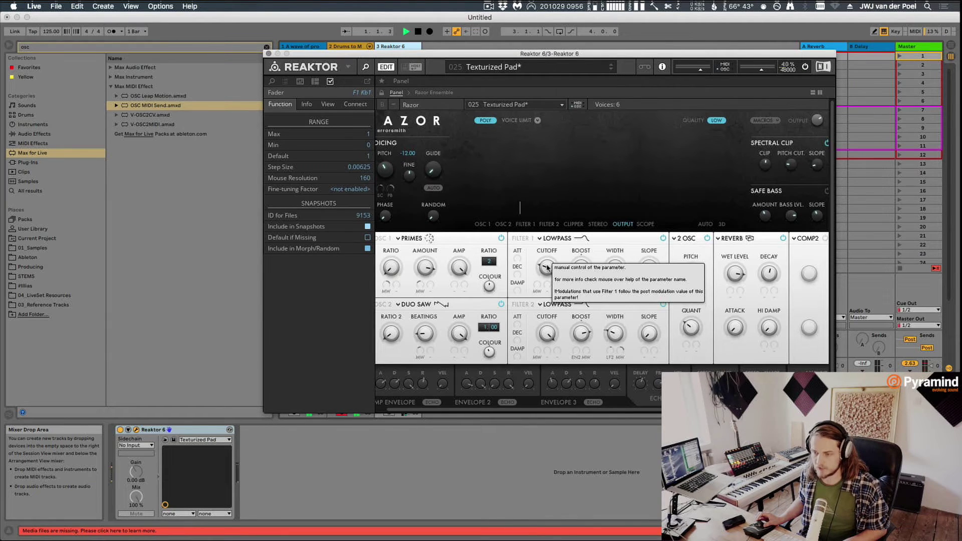
right_click(541, 264)
click(573, 276)
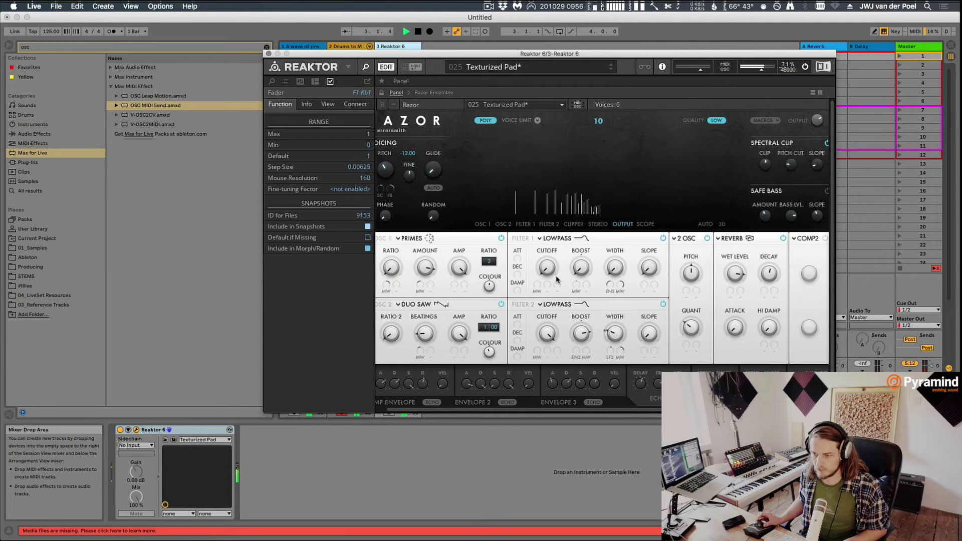
key(space)
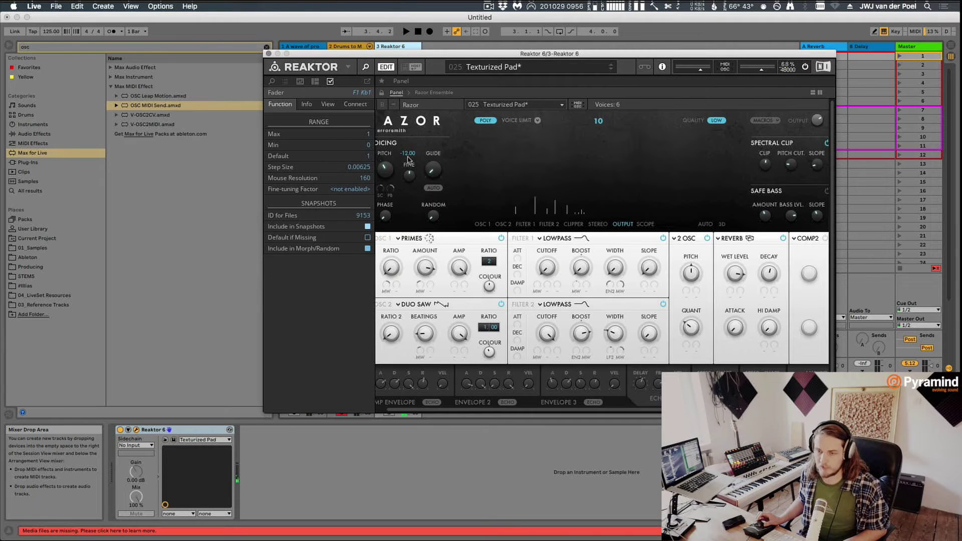
Check the fader's /Velocity1 OSC receive address, then switch off the Drums to MIDI rack
click(360, 106)
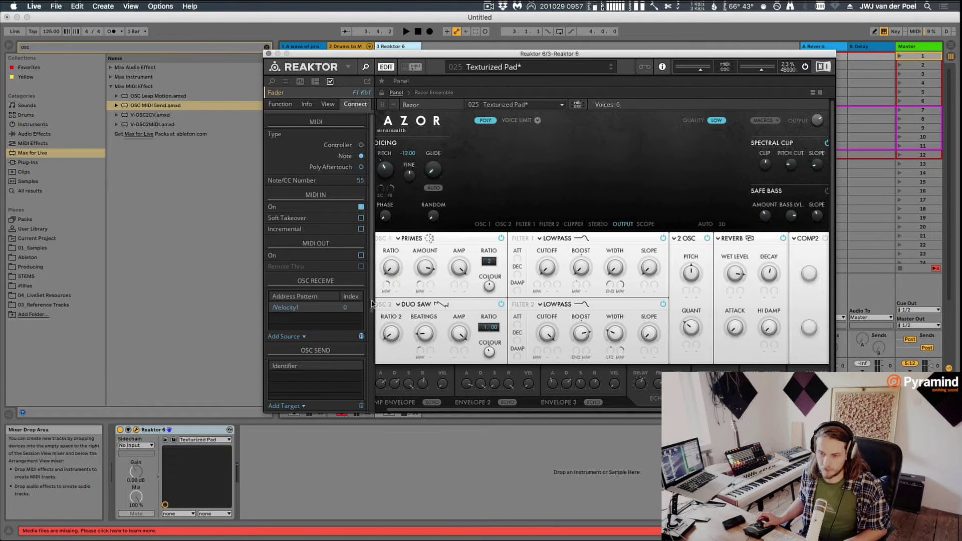
scroll(323, 354, down, 3)
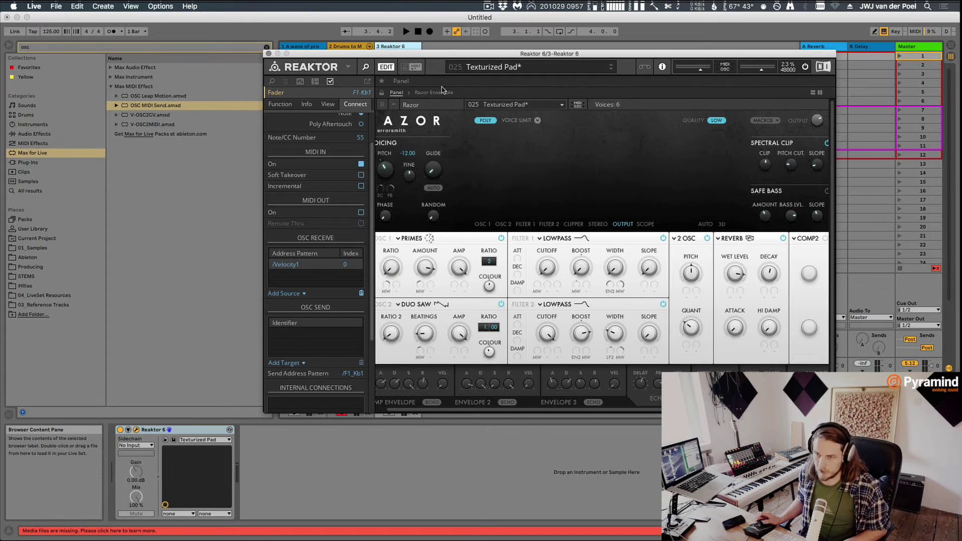
click(362, 47)
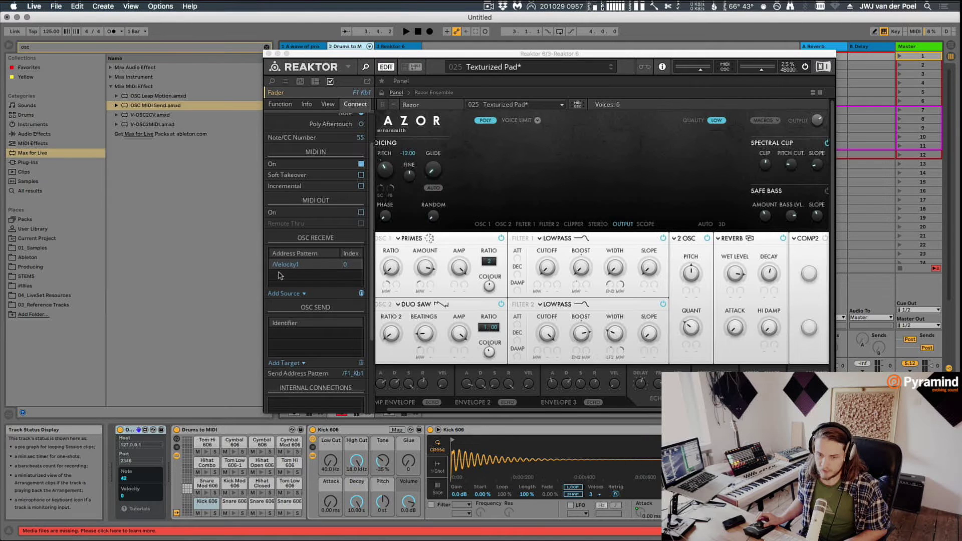
click(176, 429)
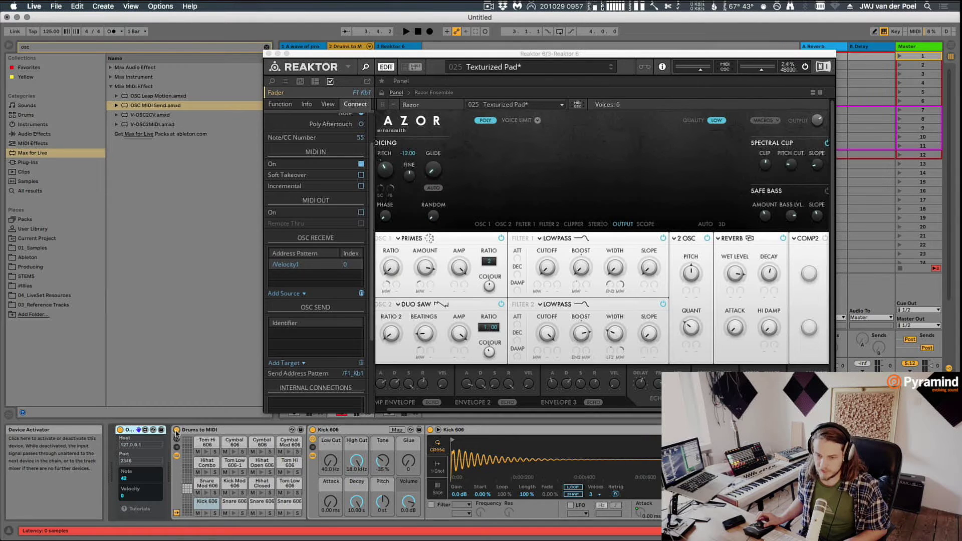
Close the Reaktor window and open the drum clip's notes in the MIDI editor, auditioning it
click(468, 56)
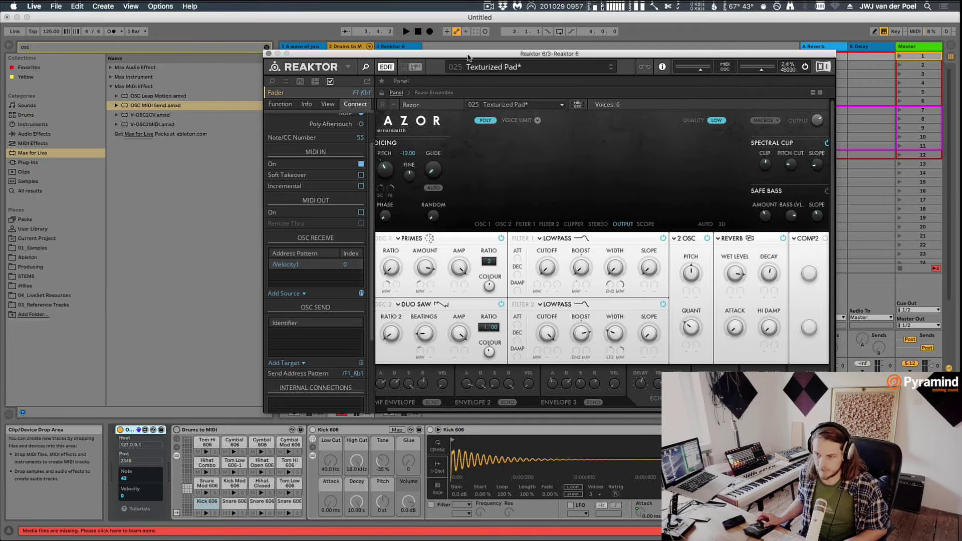
key(super+alt+p)
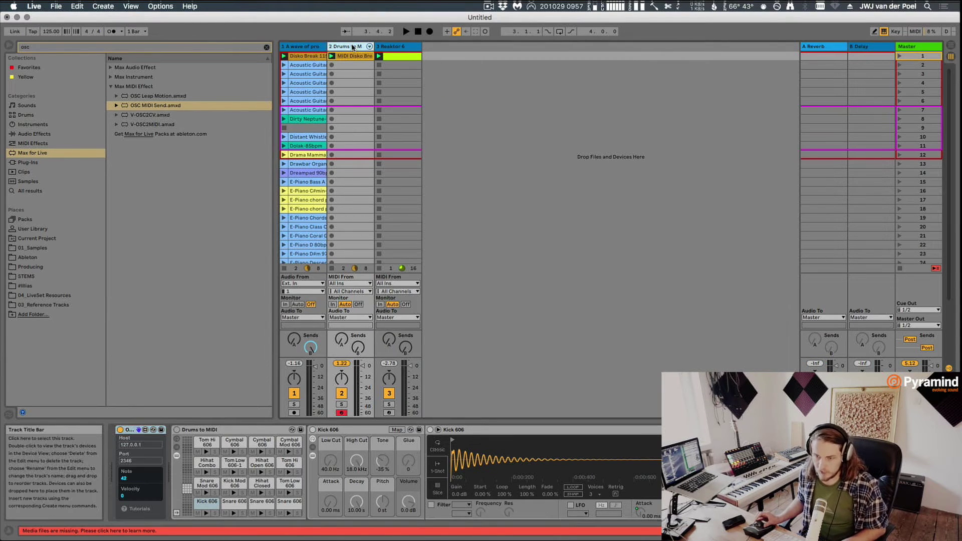
key(shift+Tab)
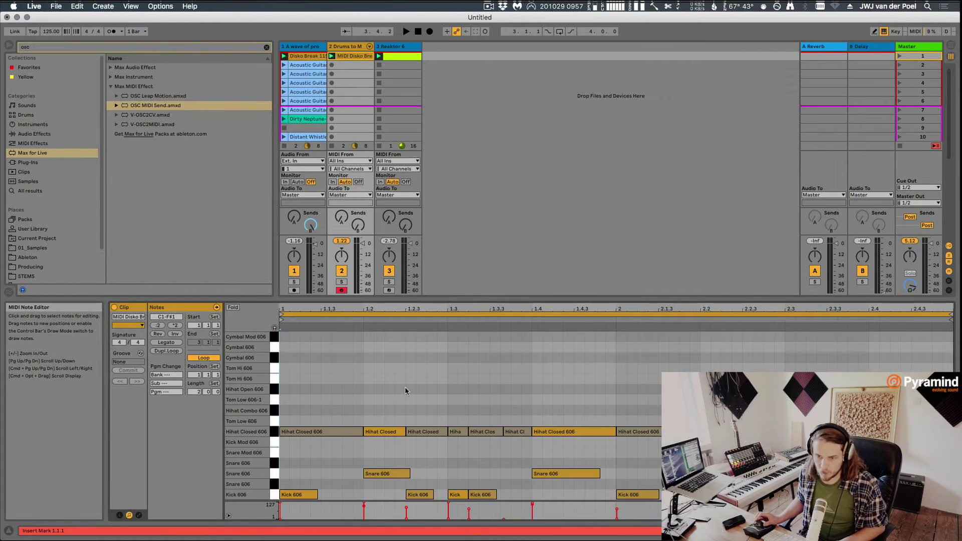
key(space)
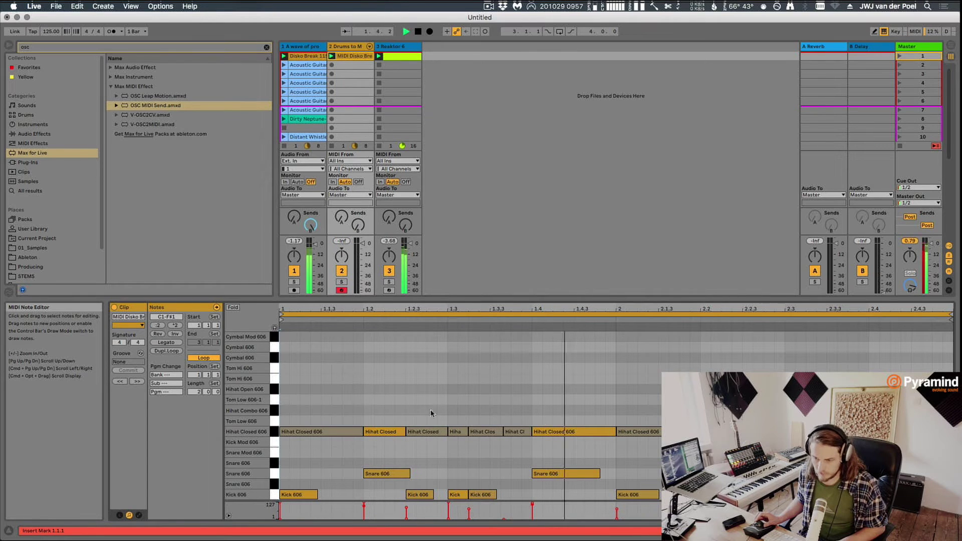
key(space)
Select the notes from 1.2 to 1.3.3, then the time range 2.2 to 2.4
drag(366, 398, 494, 501)
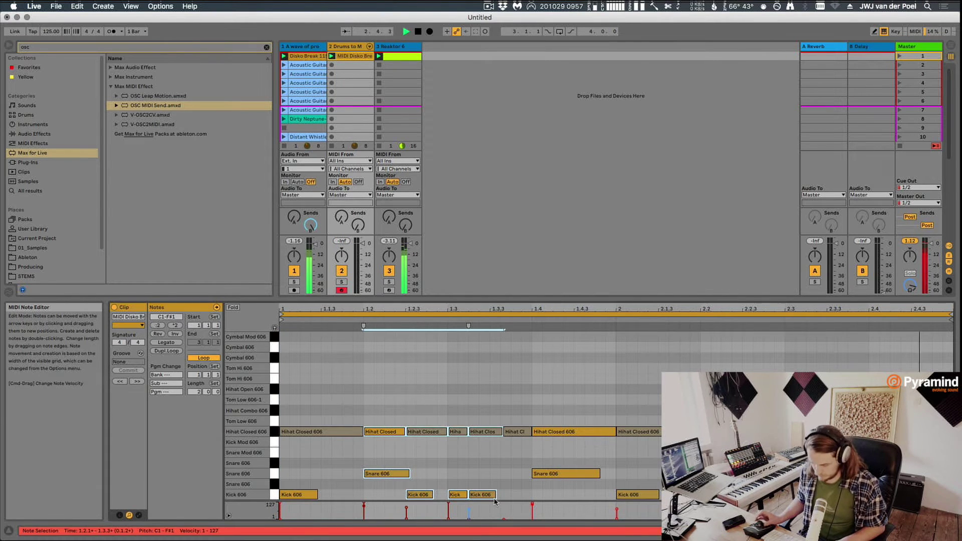
key(space)
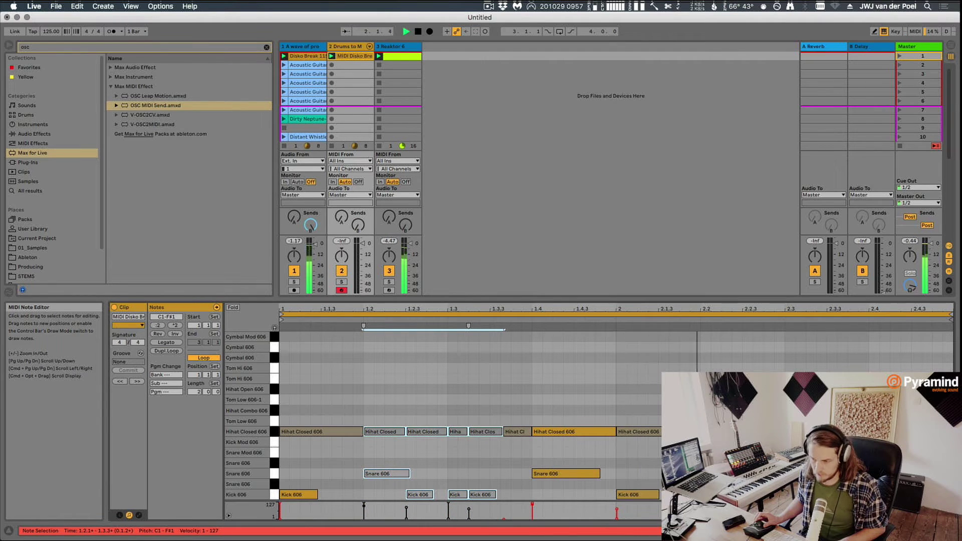
click(721, 350)
drag(701, 510, 870, 511)
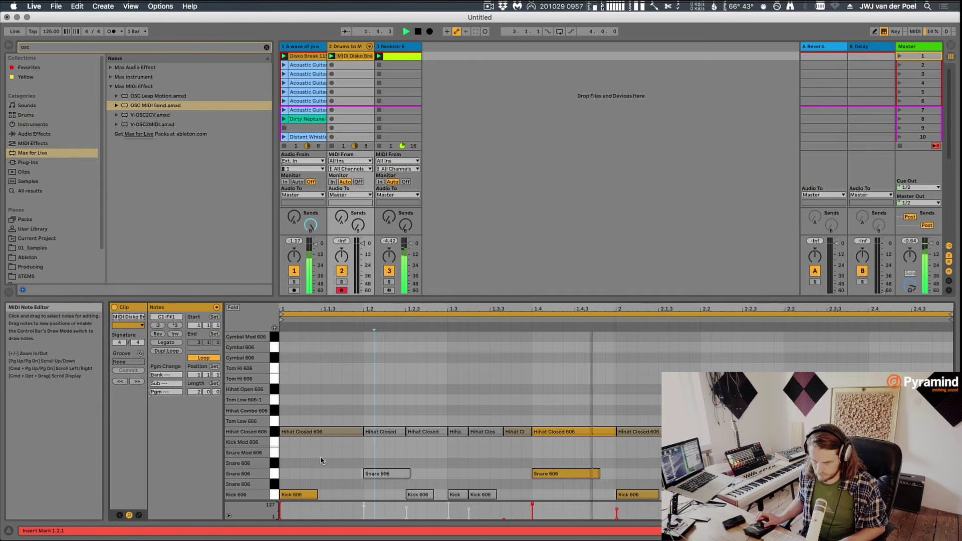
Delete the kick at 1.1, raise hi-hats at 1.1 and bar 2 to velocity 127, lengthen the bar-2 one
click(306, 494)
key(Delete)
click(281, 515)
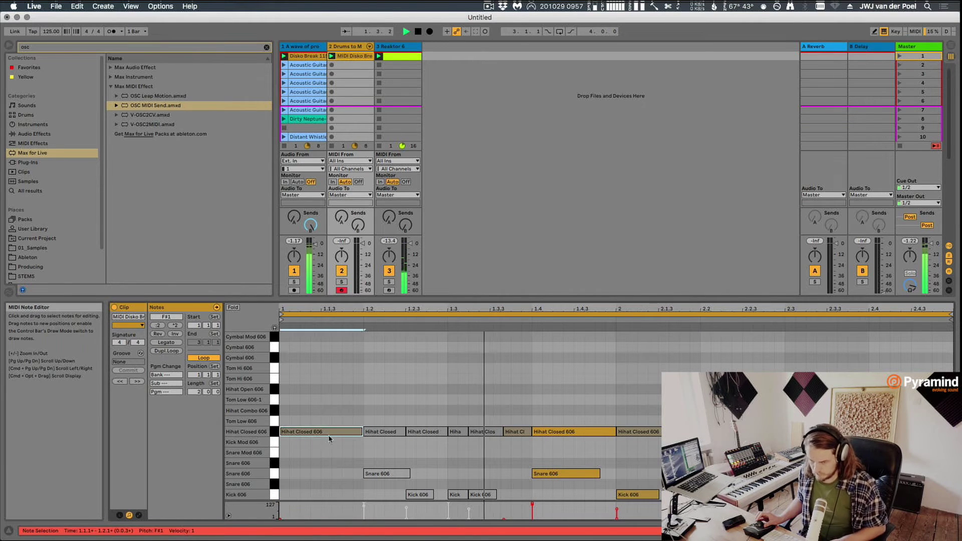
drag(293, 514, 286, 328)
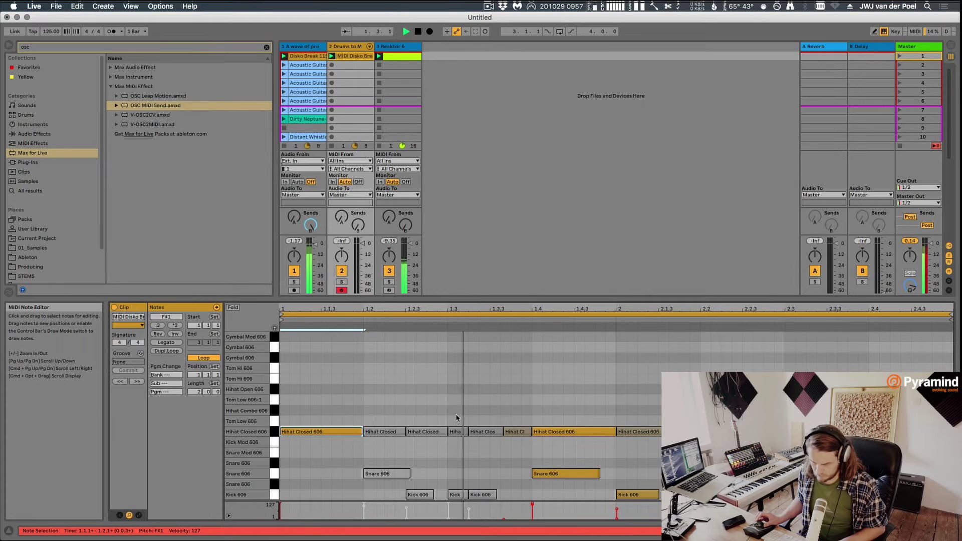
click(617, 510)
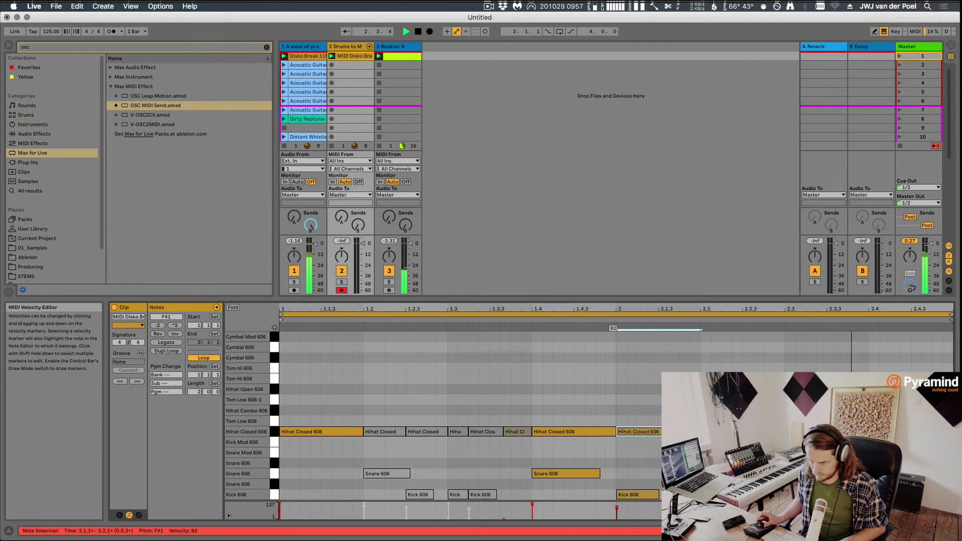
drag(620, 516, 620, 498)
key(shift+Right)
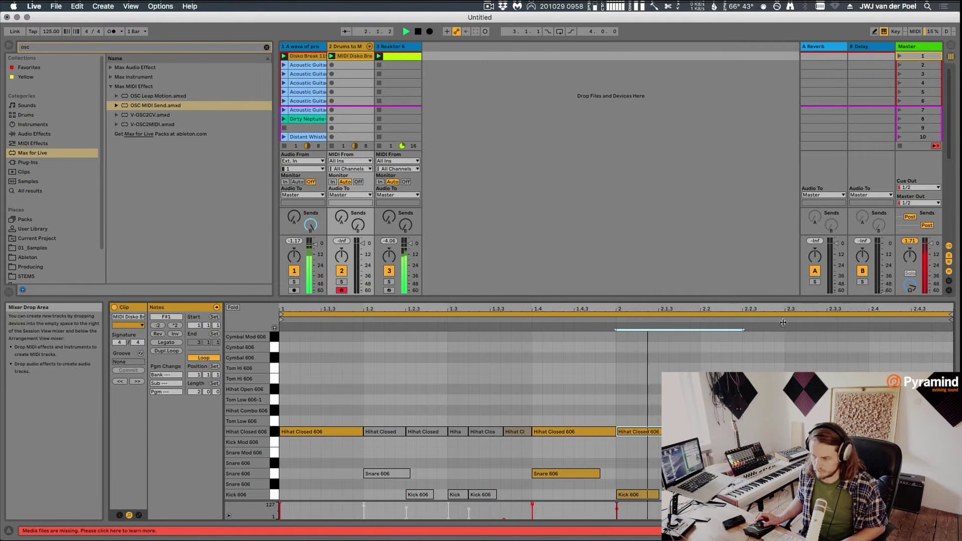
Stop playback and return to the drum track's device chain
key(space)
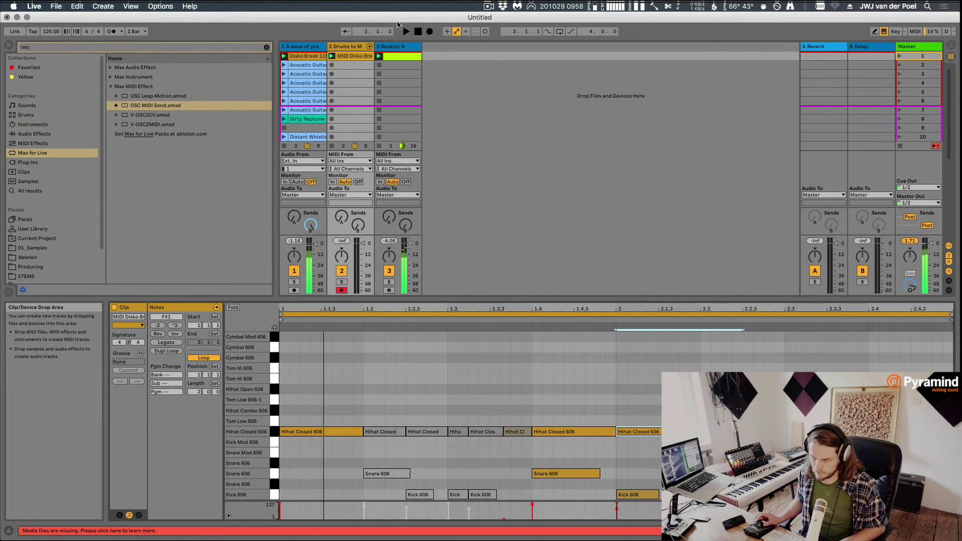
click(366, 63)
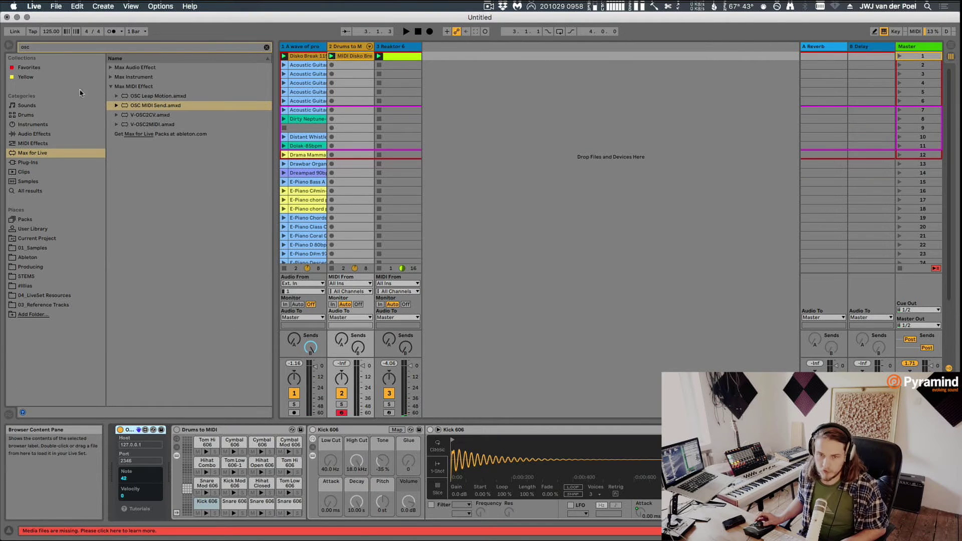
click(33, 143)
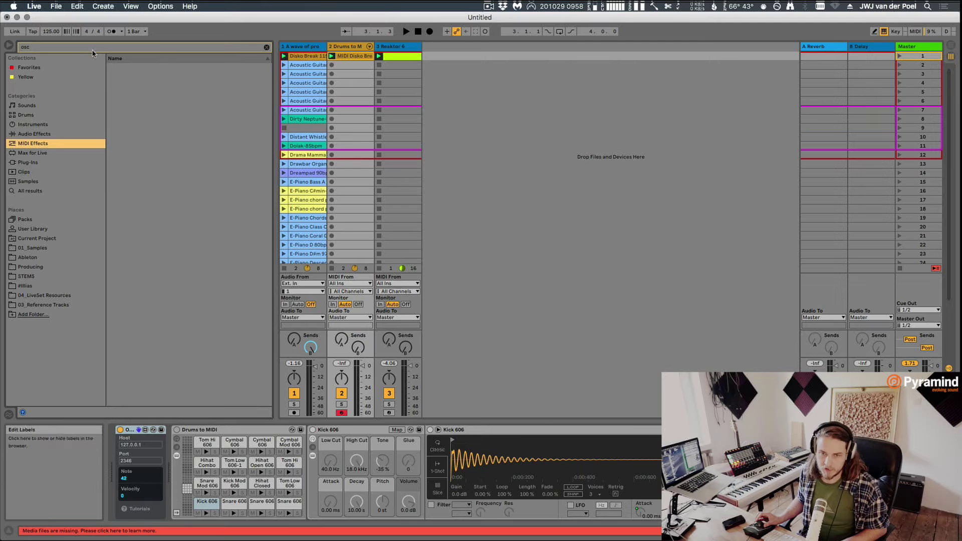
Load an Arpeggiator onto the drum track via an 'arpe' search and try a 1/12 rate
click(24, 49)
text(arpe)
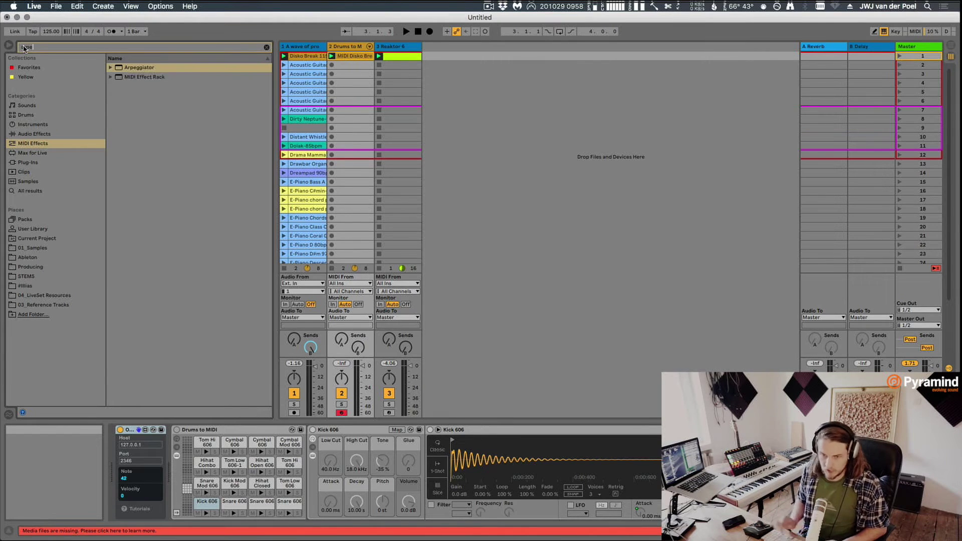
double_click(146, 68)
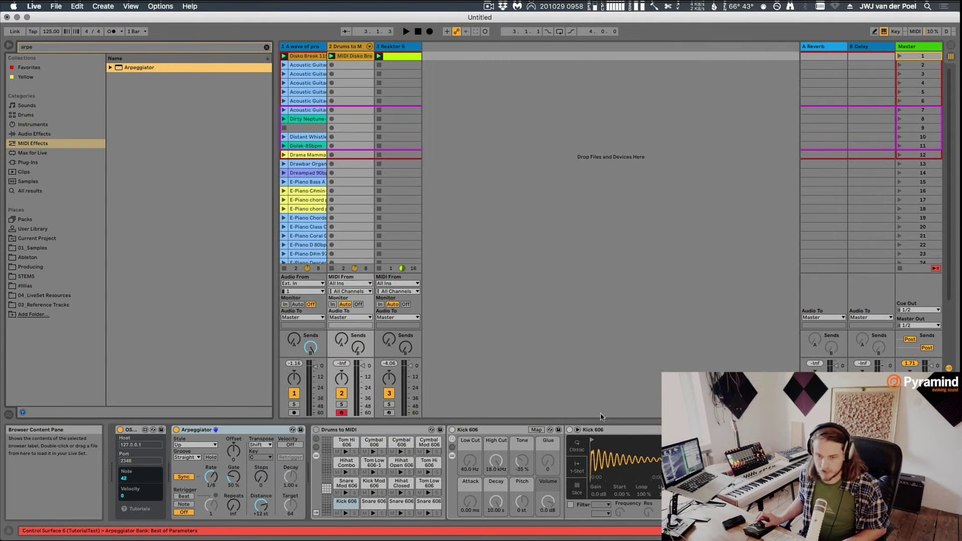
key(space)
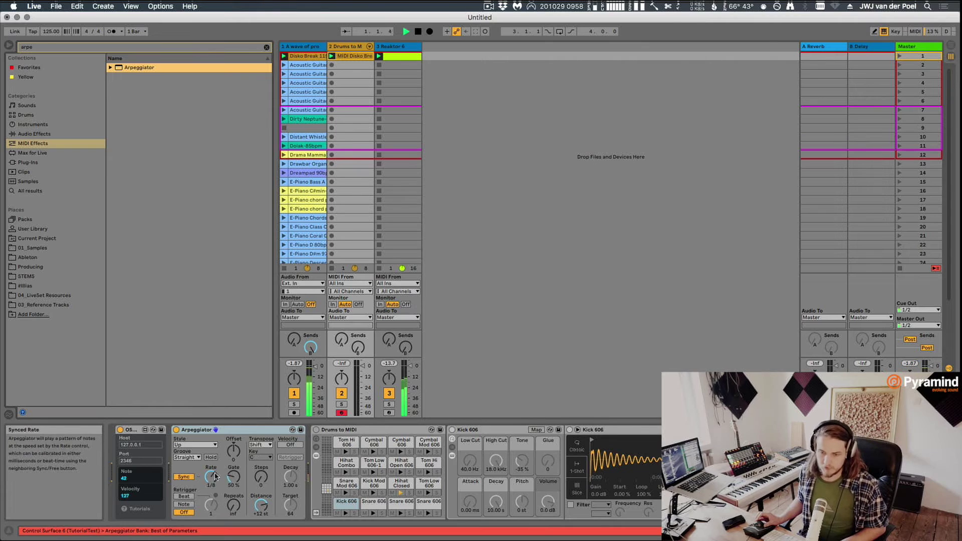
drag(211, 476, 211, 466)
key(space)
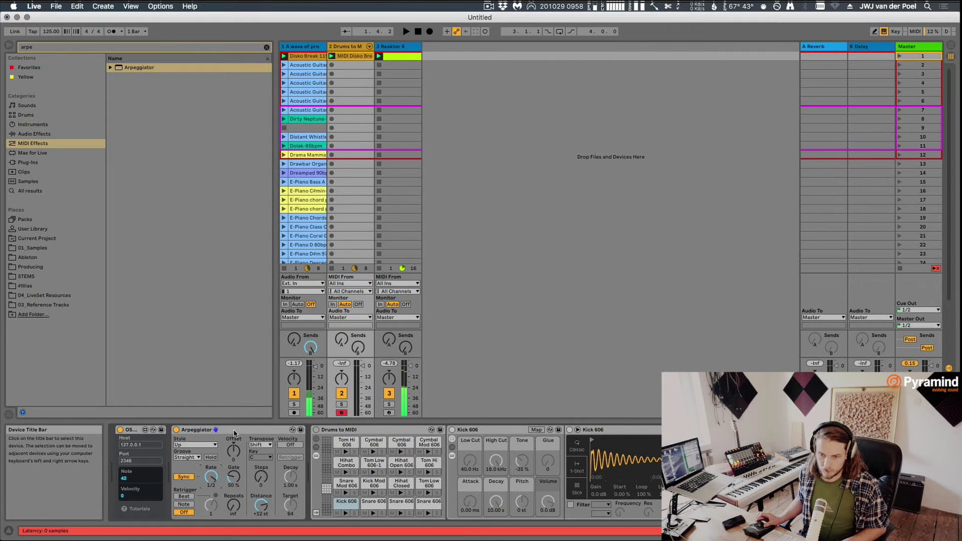
Move the Arpeggiator before OSC MIDI Send, with rate 1/32 and gate 45%
click(192, 431)
drag(192, 430, 123, 425)
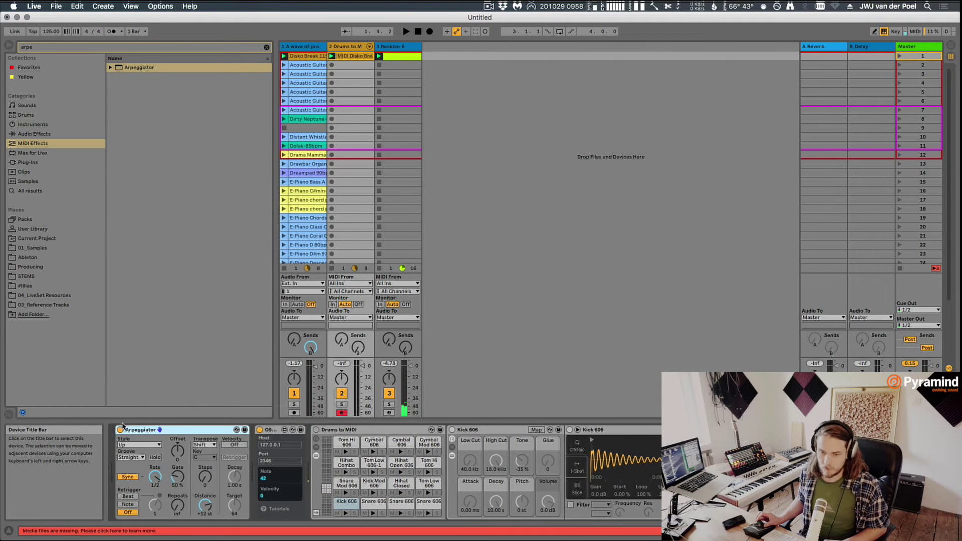
mouse_move(155, 476)
mouse_down()
mouse_move(155, 463)
mouse_move(155, 481)
mouse_move(155, 473)
mouse_up()
key(space)
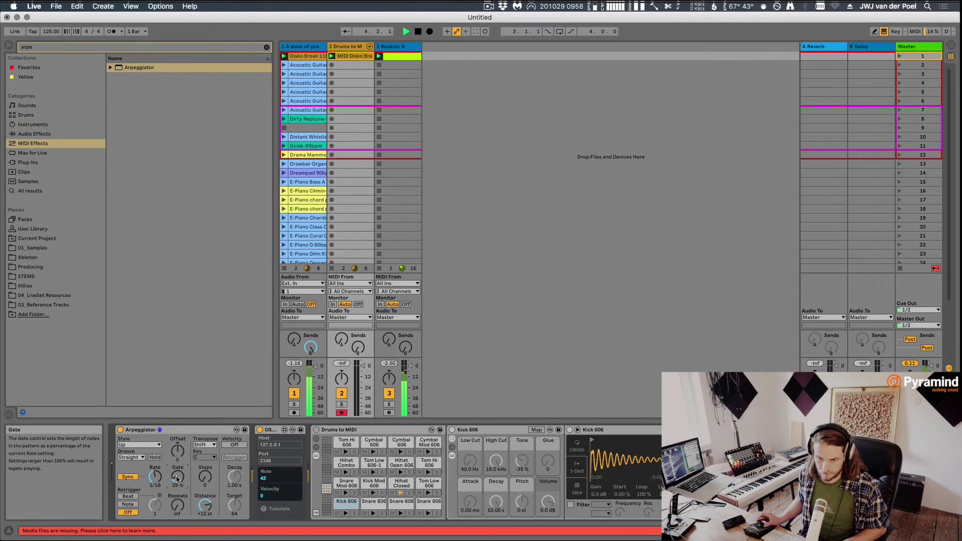
drag(176, 479, 176, 471)
key(space)
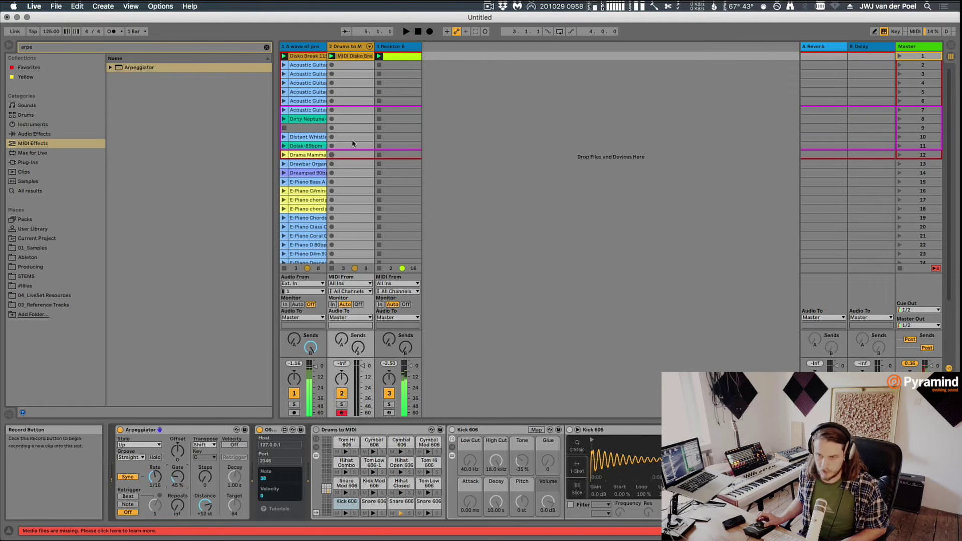
Open the Reaktor plug-in window during playback, then close it again
click(405, 50)
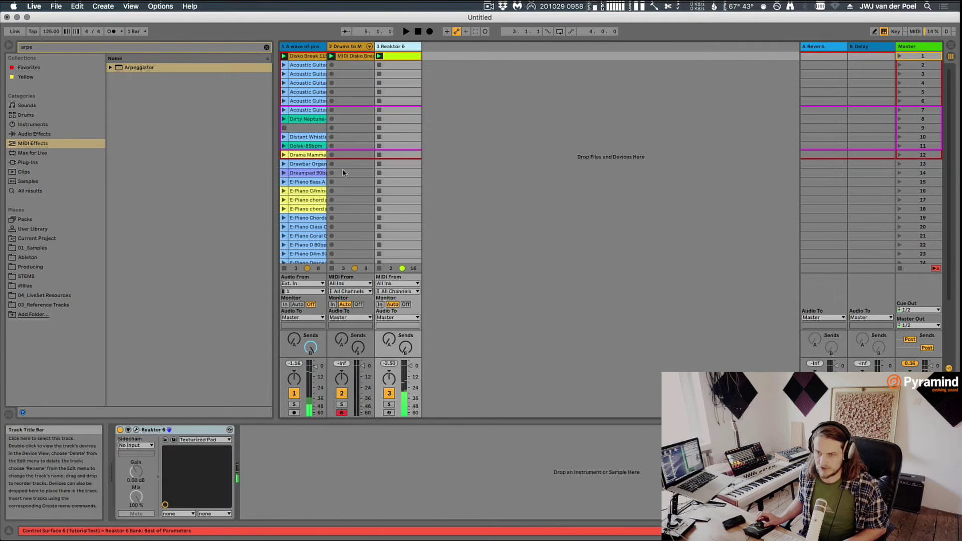
click(136, 429)
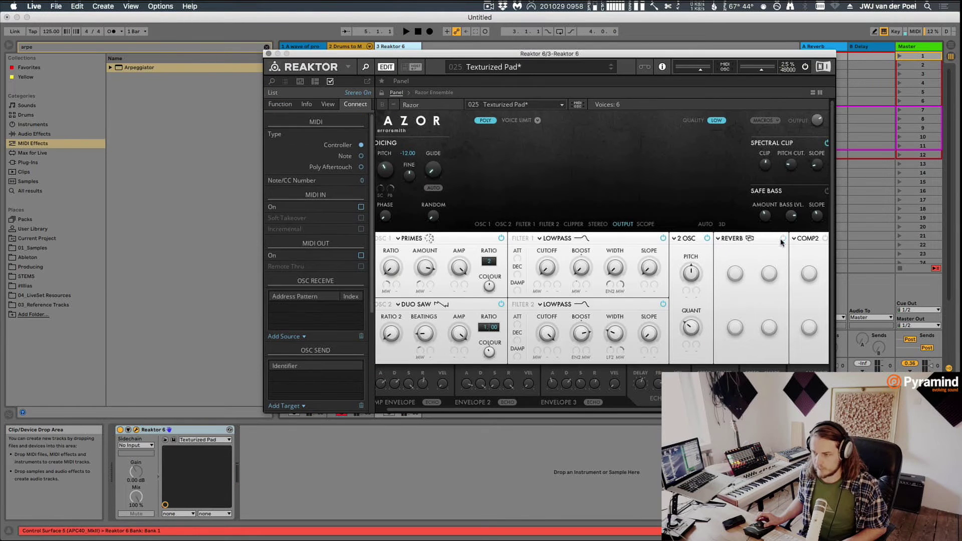
key(space)
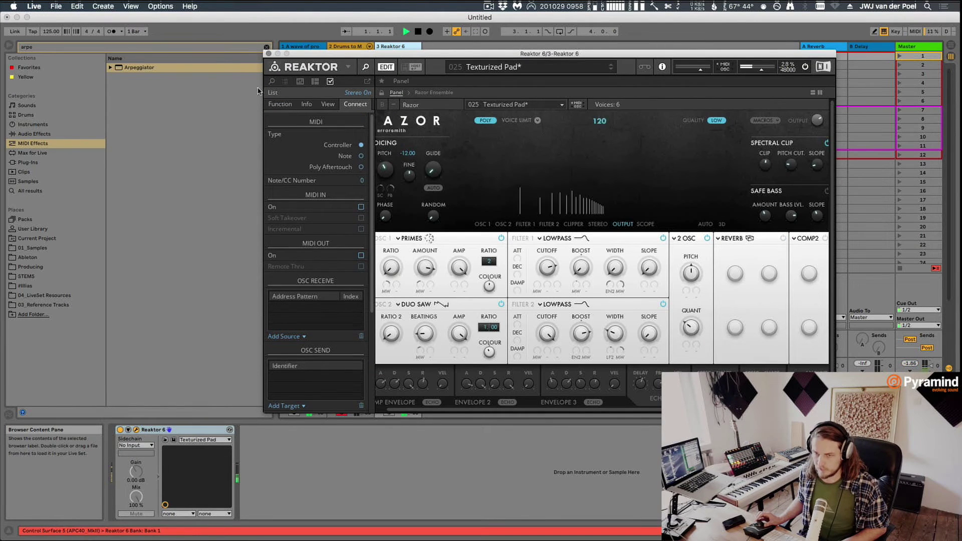
click(268, 53)
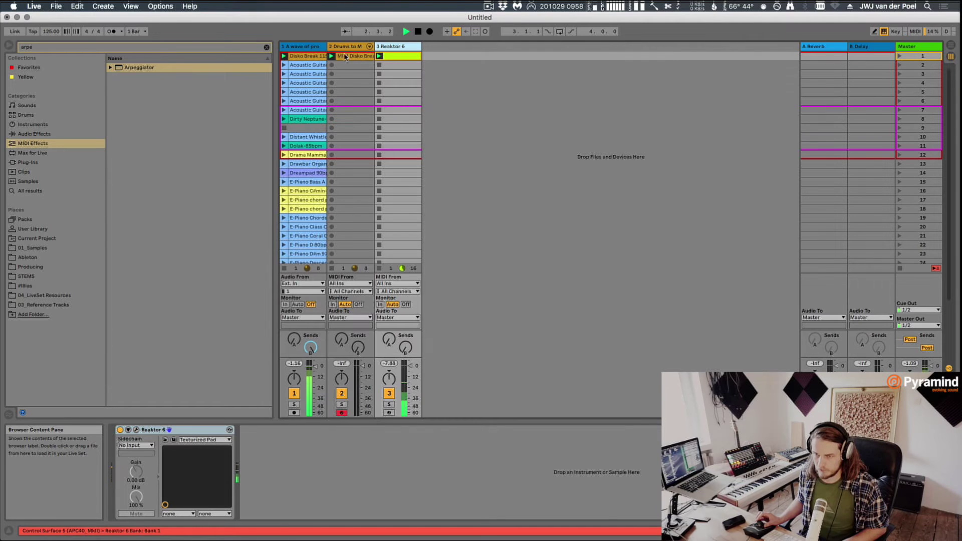
Try Arpeggiator gates of 70% and 97%, settling on 84% with a faster 1/32 rate
click(358, 56)
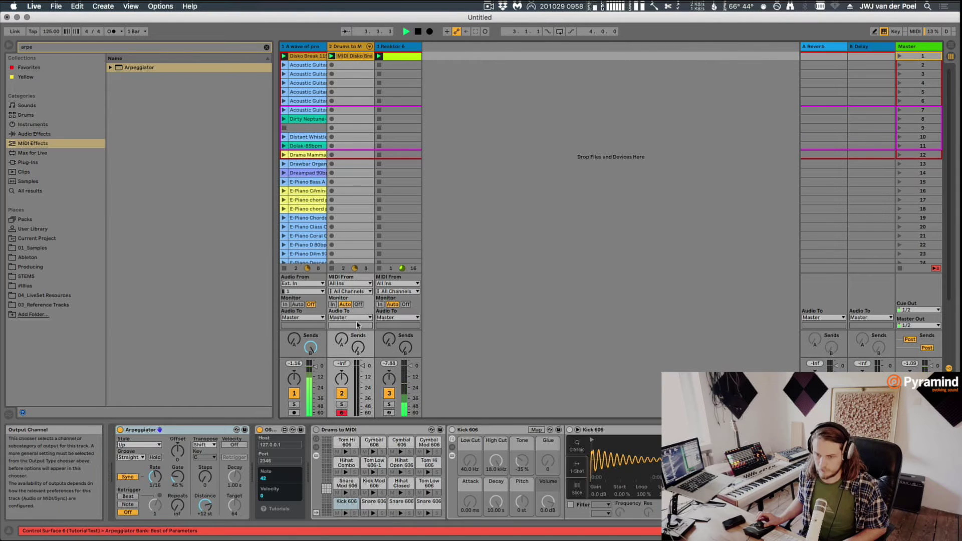
mouse_move(177, 477)
mouse_down()
mouse_move(177, 465)
mouse_move(178, 475)
mouse_up()
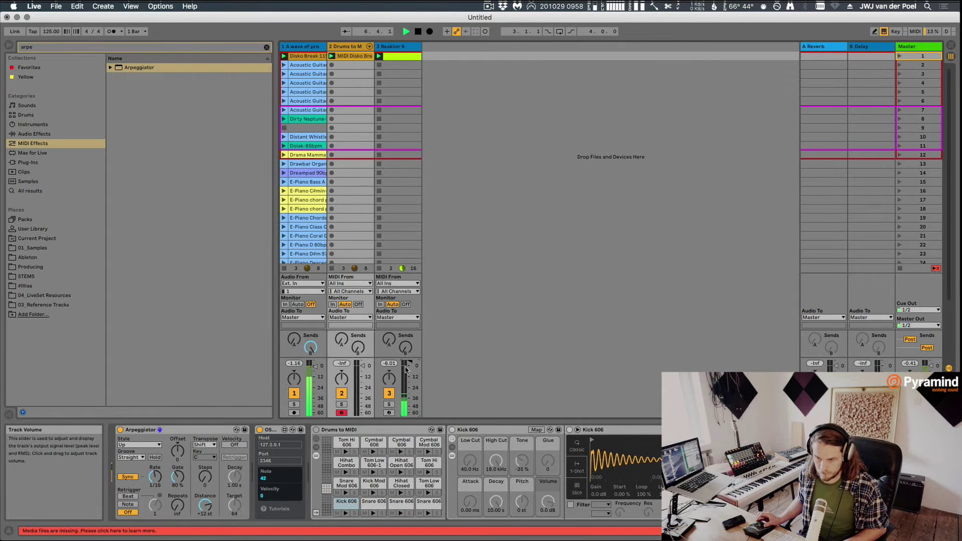
drag(177, 477, 177, 468)
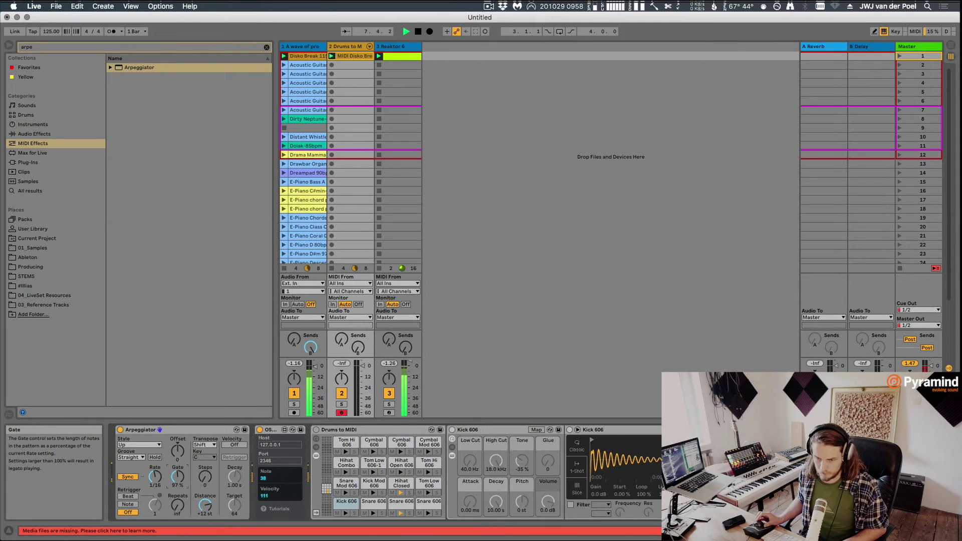
drag(177, 476, 161, 471)
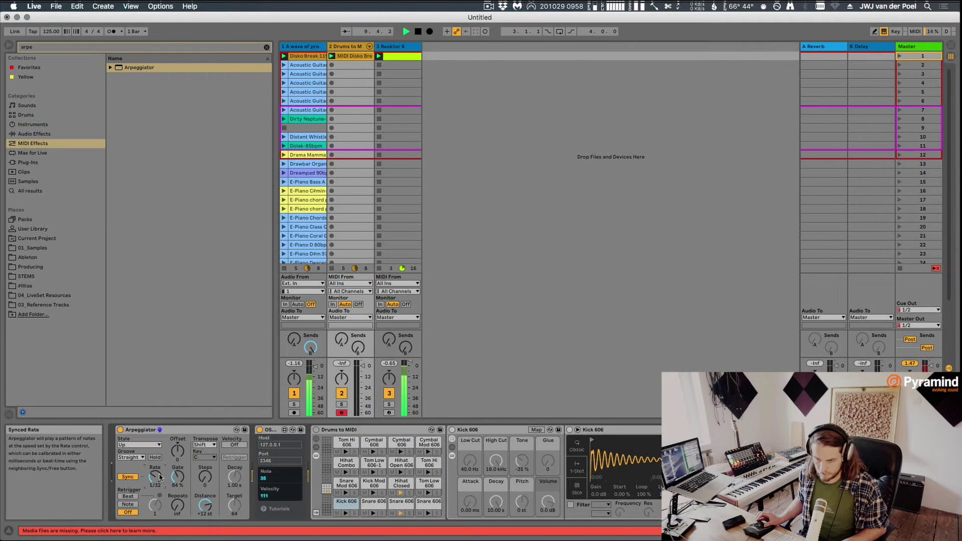
key(space)
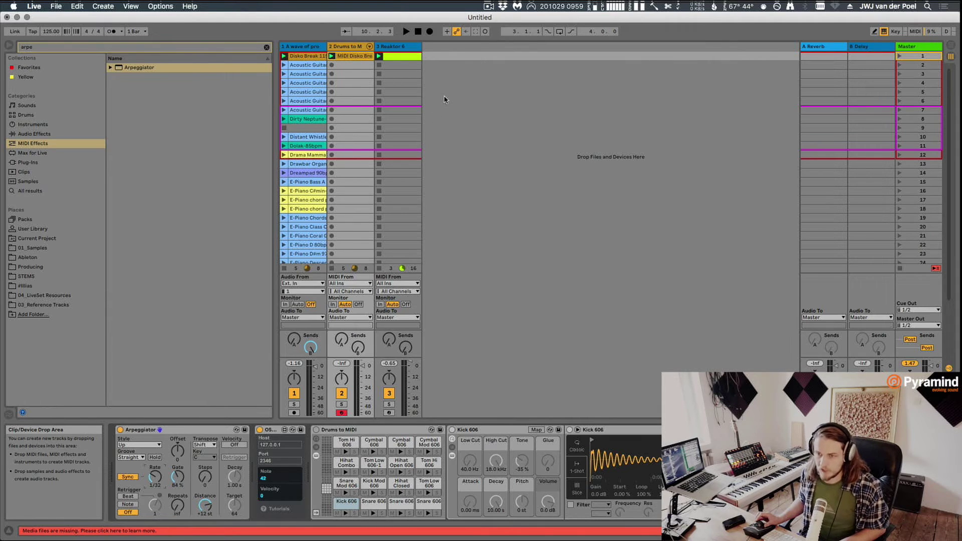
Reopen the Reaktor 6 plug-in and show the filter knob's connections: OSC /Velocity1, MIDI note 55
click(400, 48)
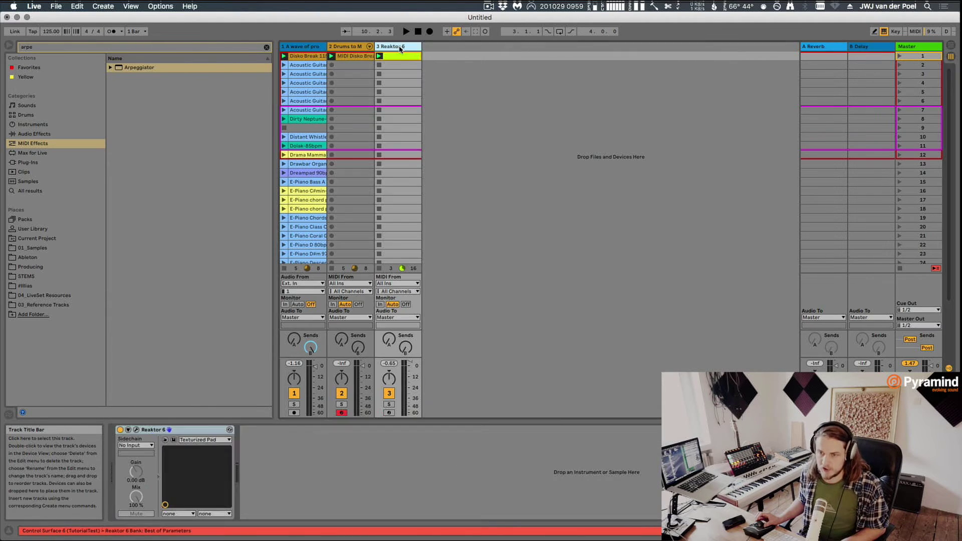
click(128, 430)
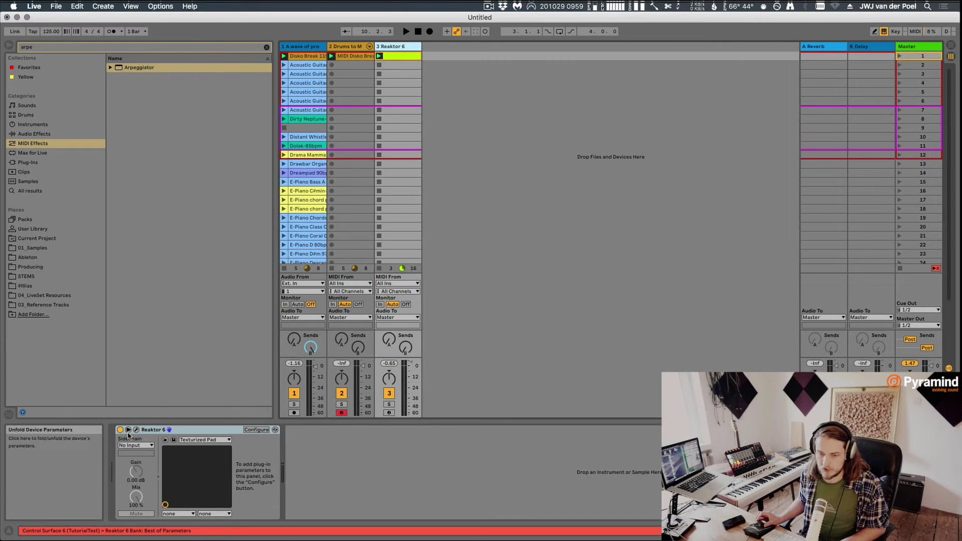
click(136, 430)
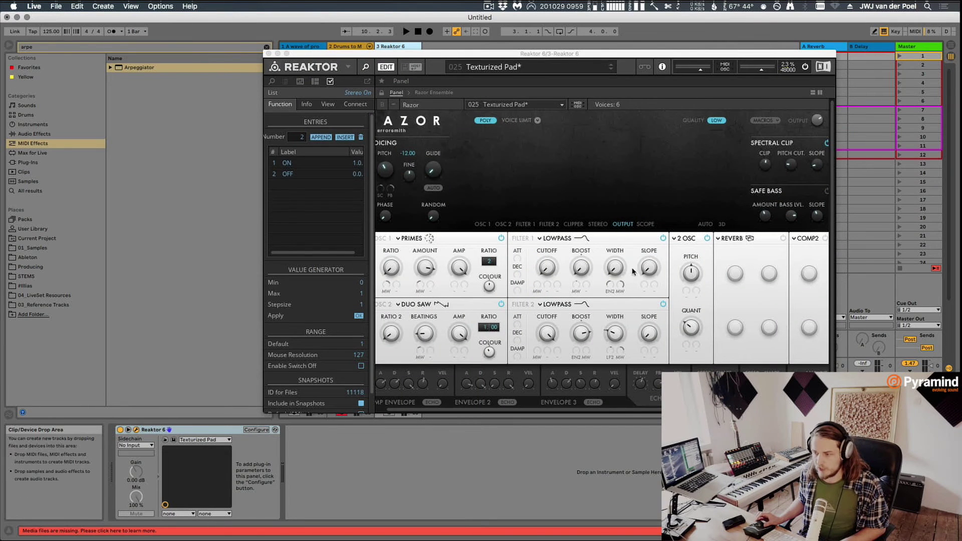
click(777, 241)
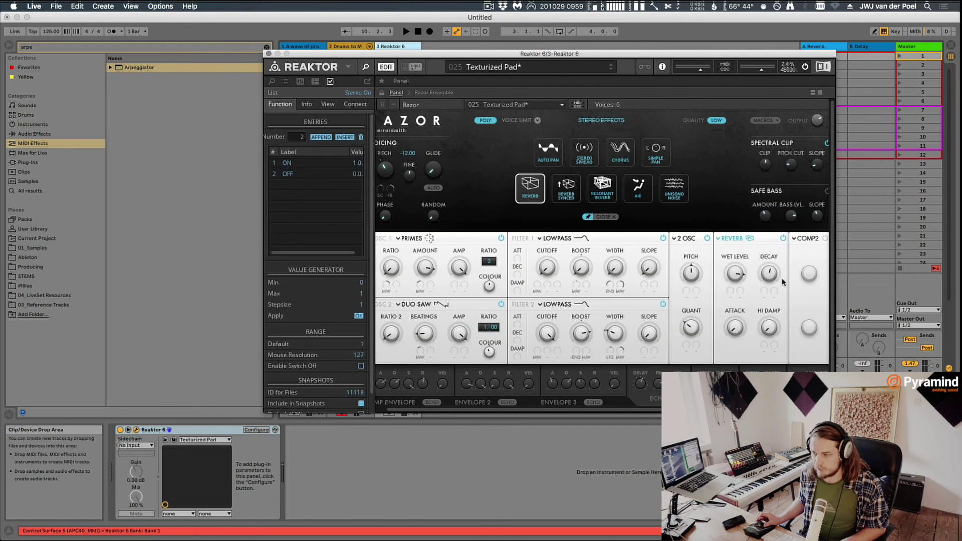
click(736, 274)
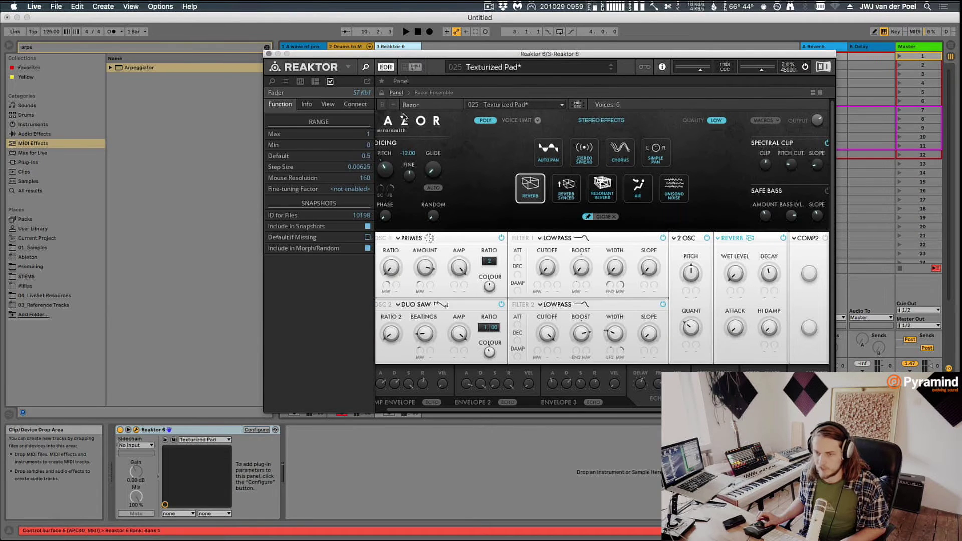
click(363, 105)
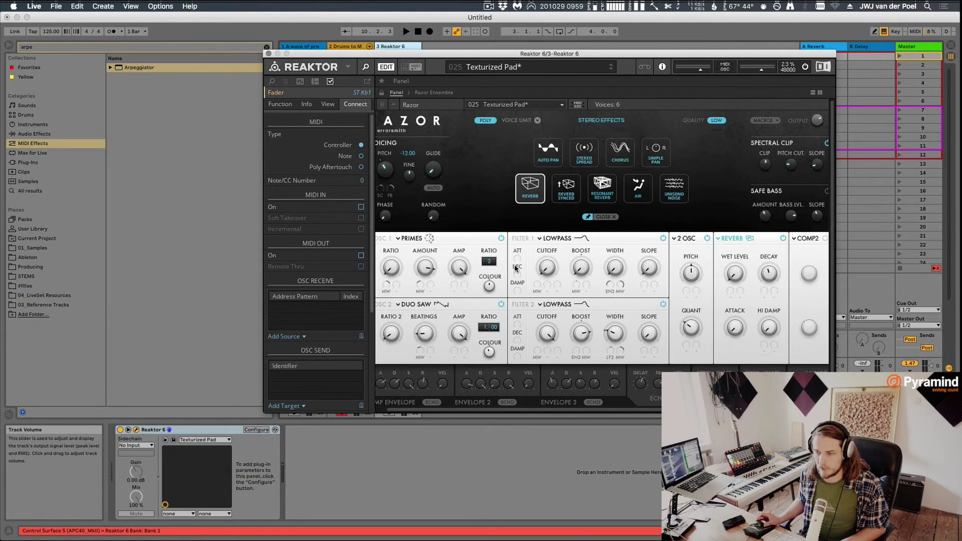
click(441, 273)
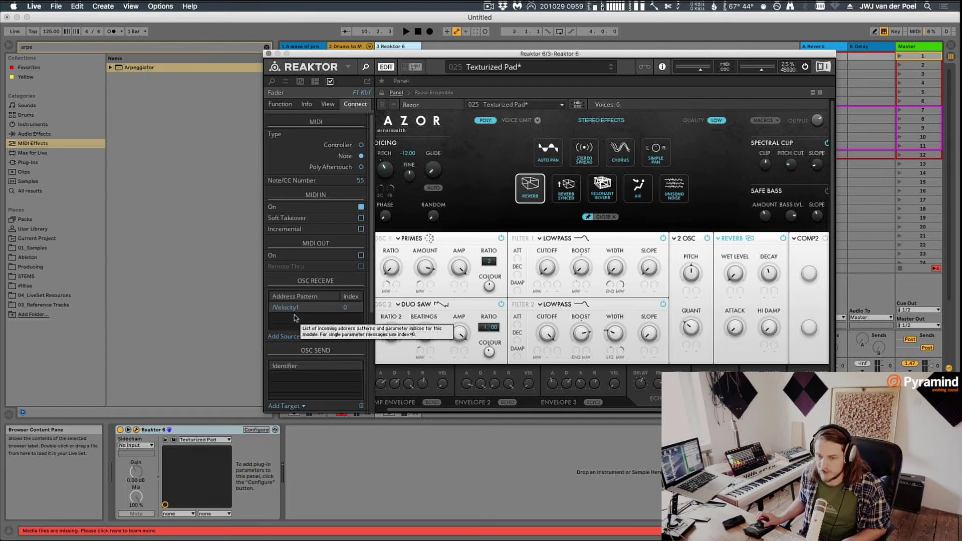
Add /Velocity1 as a new OSC receive source on the reverb's Wet Level control
click(741, 275)
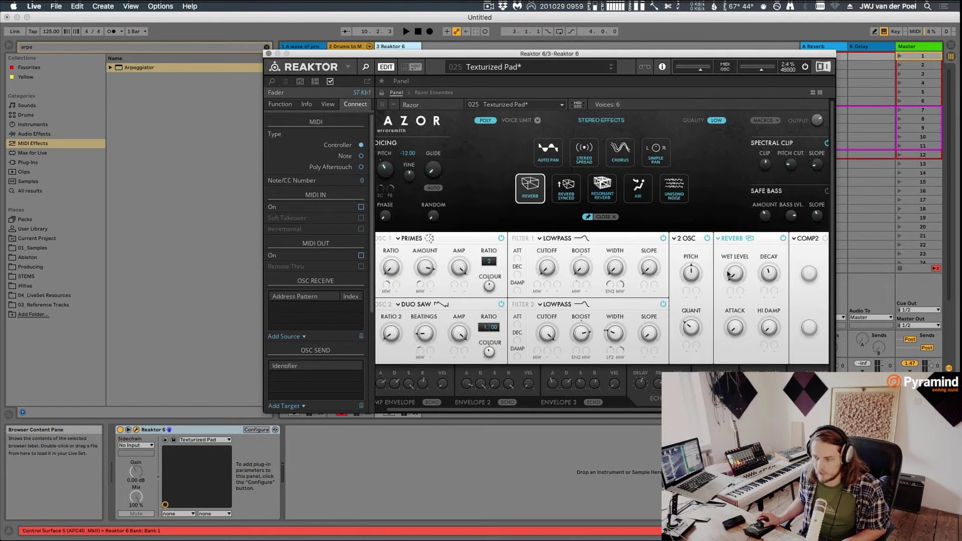
click(296, 339)
click(302, 347)
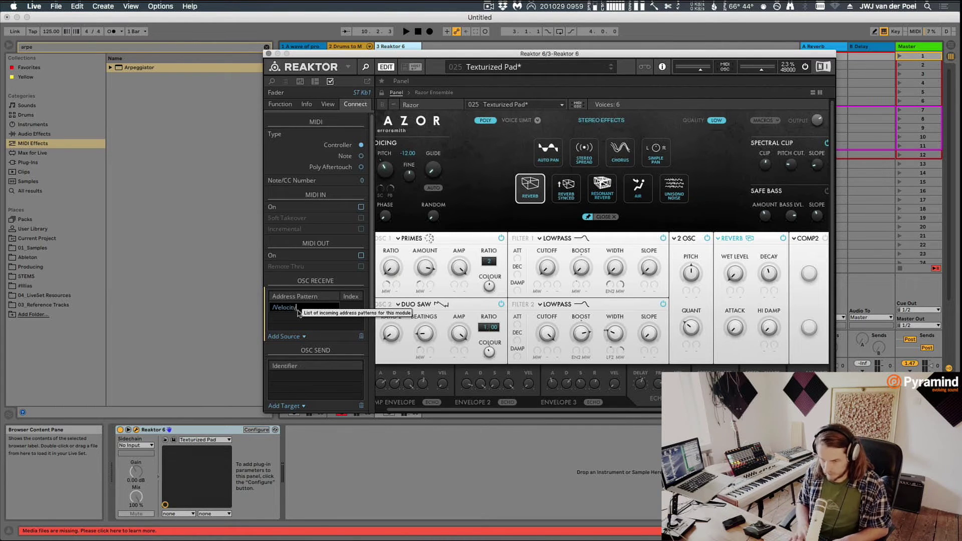
key(Return)
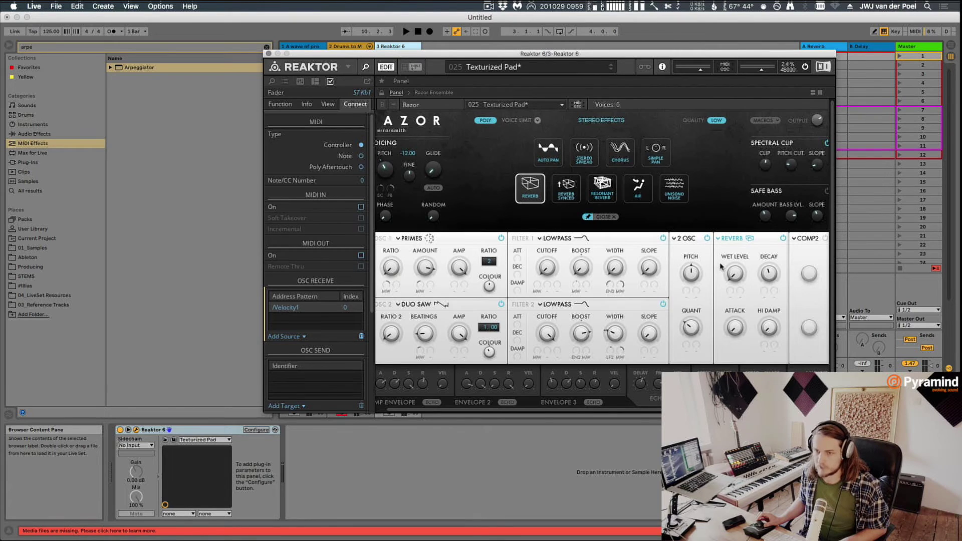
Start playback, turn the reverb Decay down, and return to the drum track's devices
key(space)
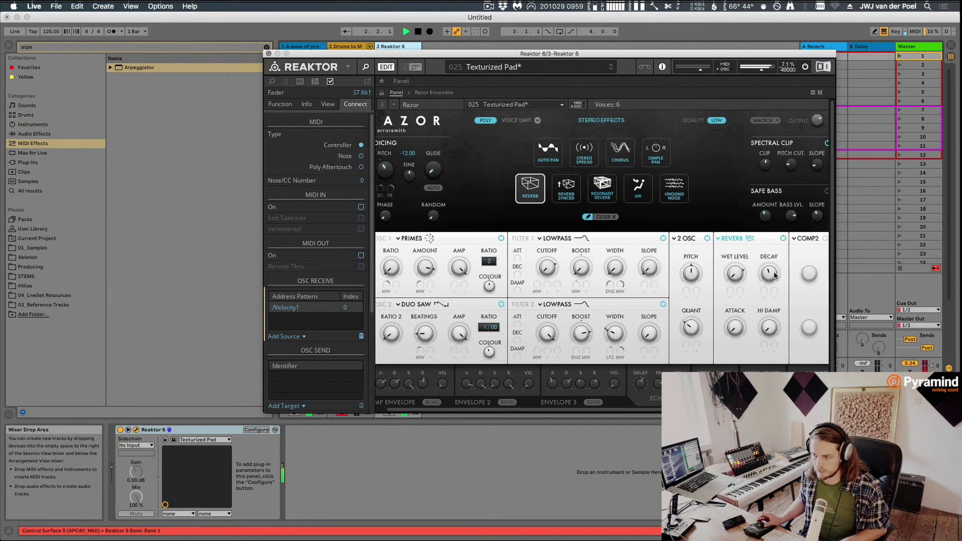
mouse_move(775, 275)
mouse_down()
mouse_move(775, 293)
mouse_move(776, 281)
mouse_up()
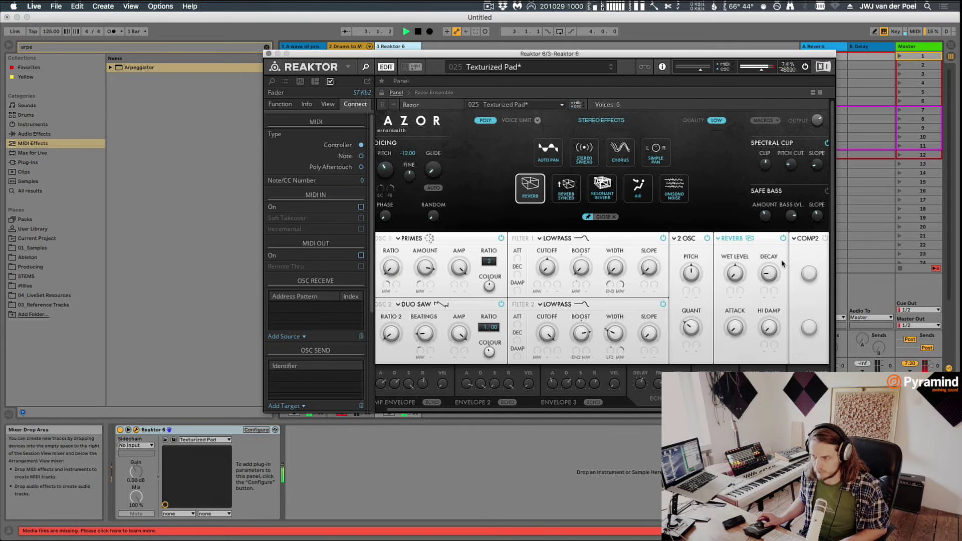
click(818, 121)
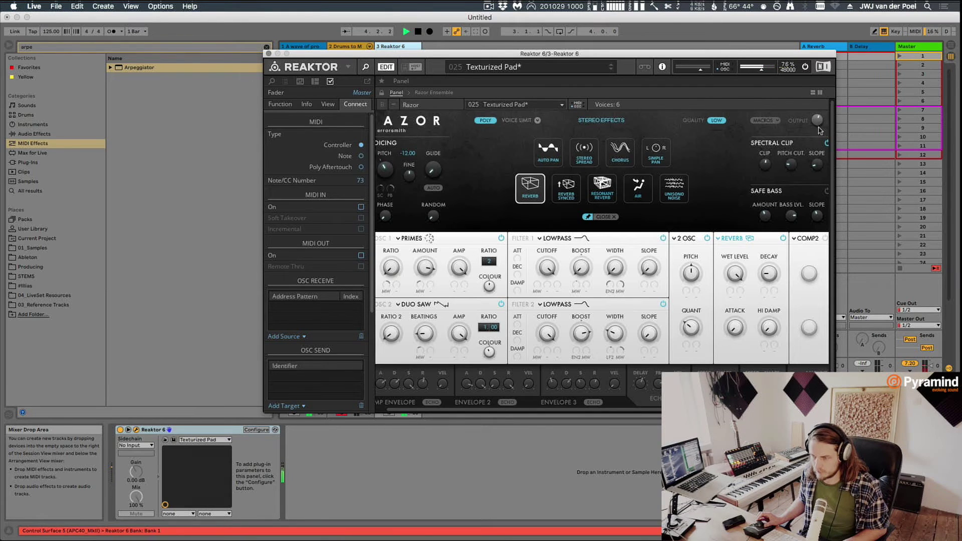
click(345, 46)
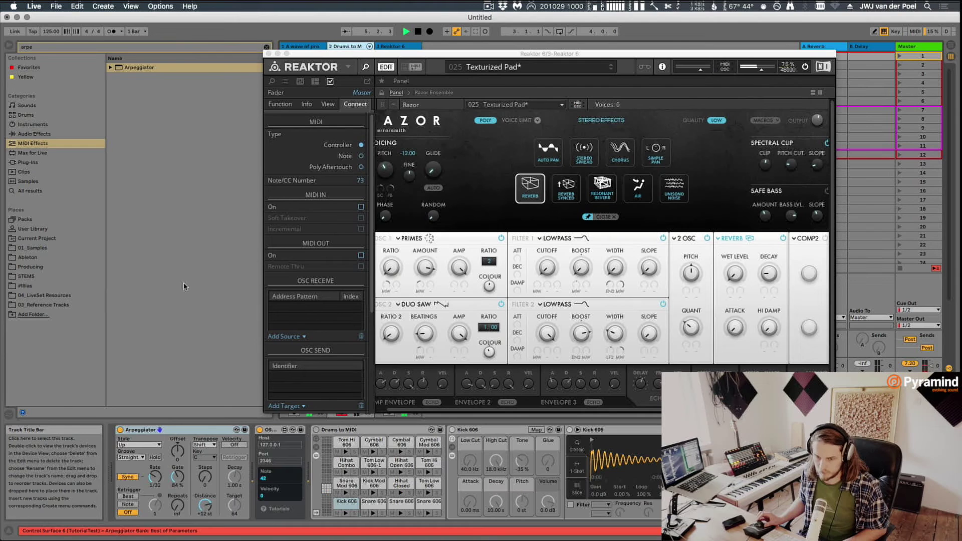
Set the Arpeggiator rate to 1/24, switch the Arpeggiator off and stop playback
drag(156, 477, 177, 468)
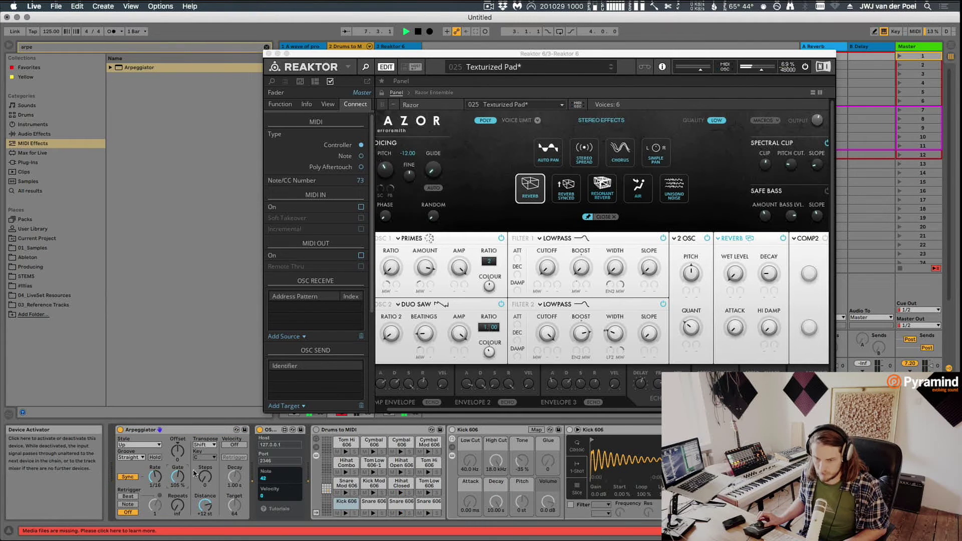
click(120, 430)
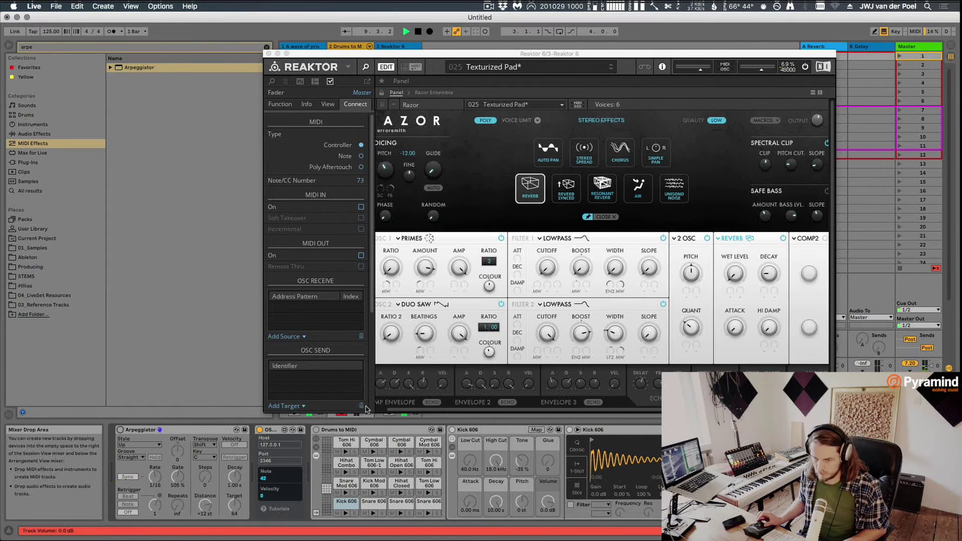
key(space)
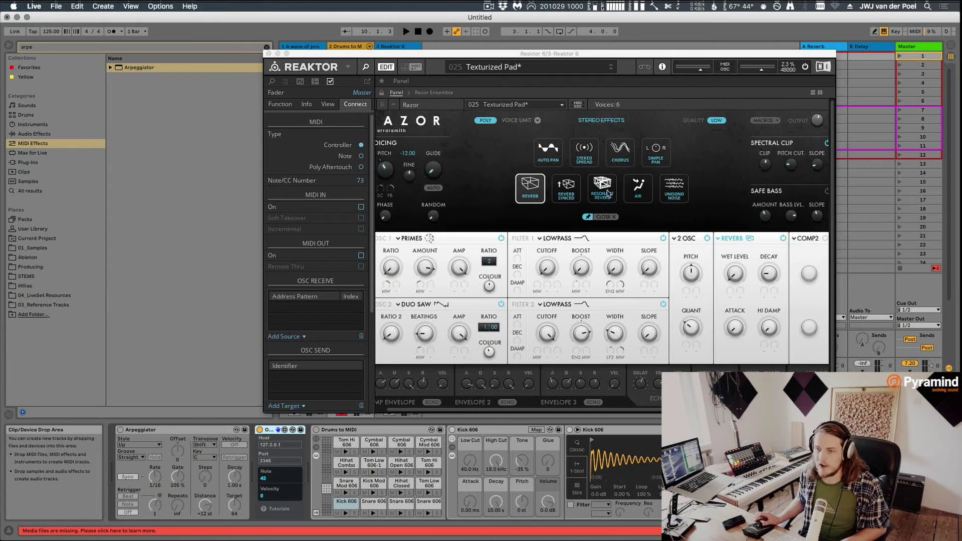
Reposition the Reaktor plug-in window, then close it with the drum track selected
click(402, 47)
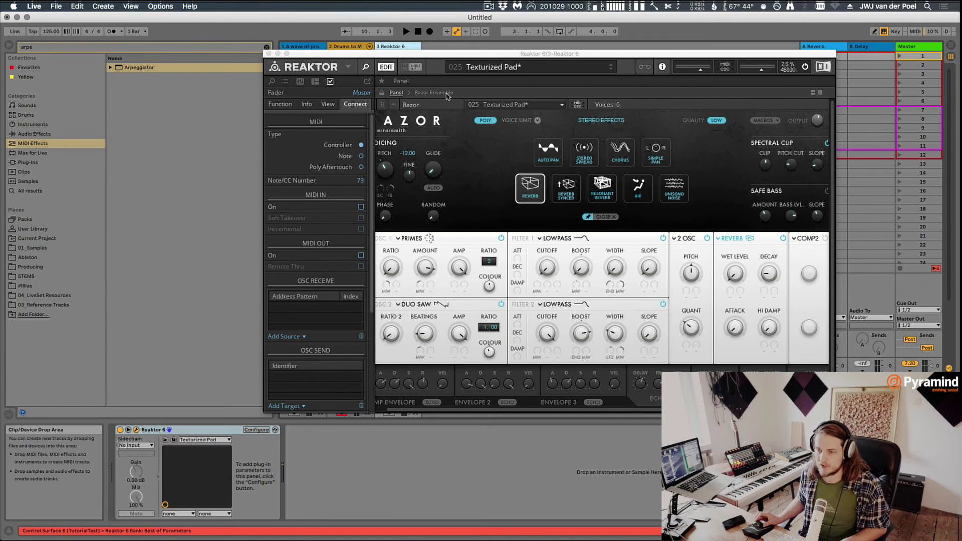
mouse_move(346, 50)
mouse_down()
mouse_move(361, 207)
mouse_move(385, 116)
mouse_move(358, 38)
mouse_move(356, 57)
mouse_up()
click(358, 48)
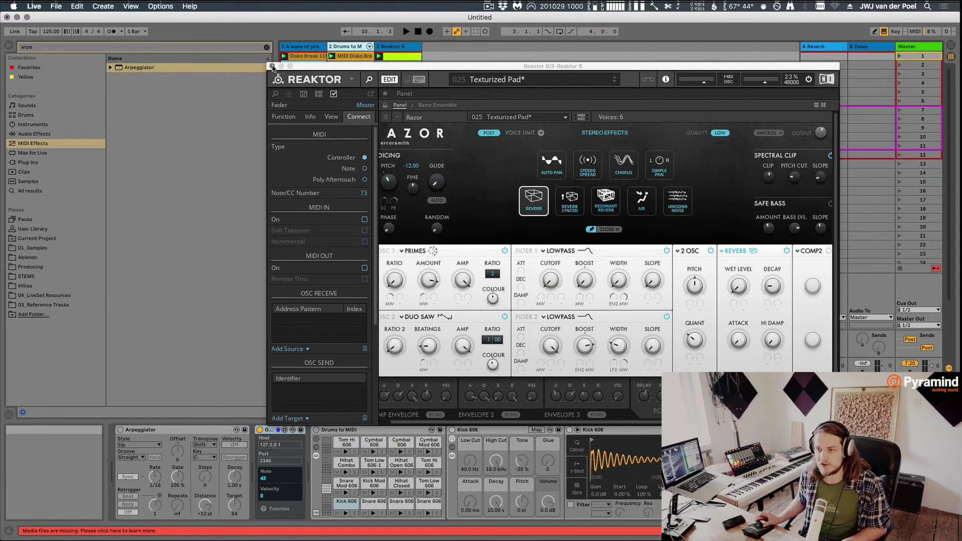
click(272, 67)
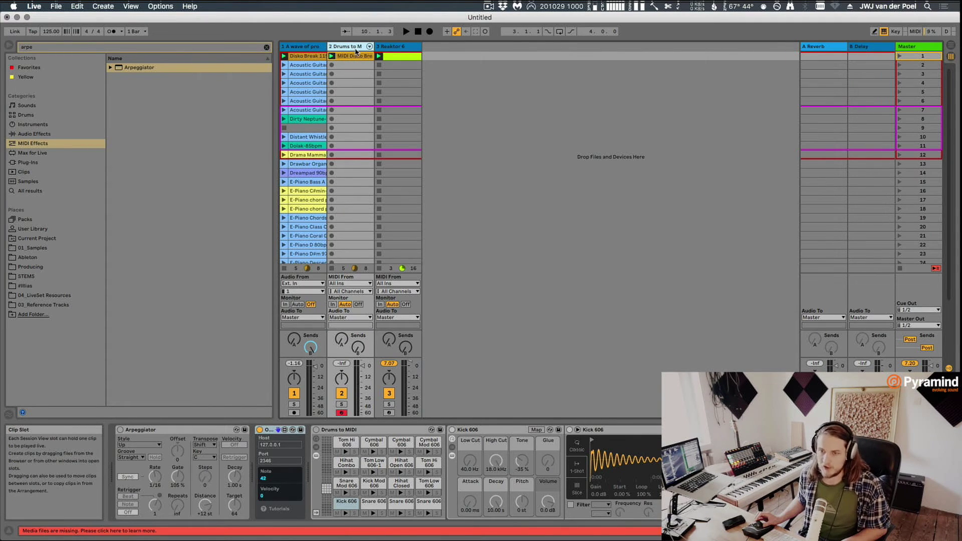
Review each track's device chain, ending on the drum track, and collapse the browser panel
click(321, 47)
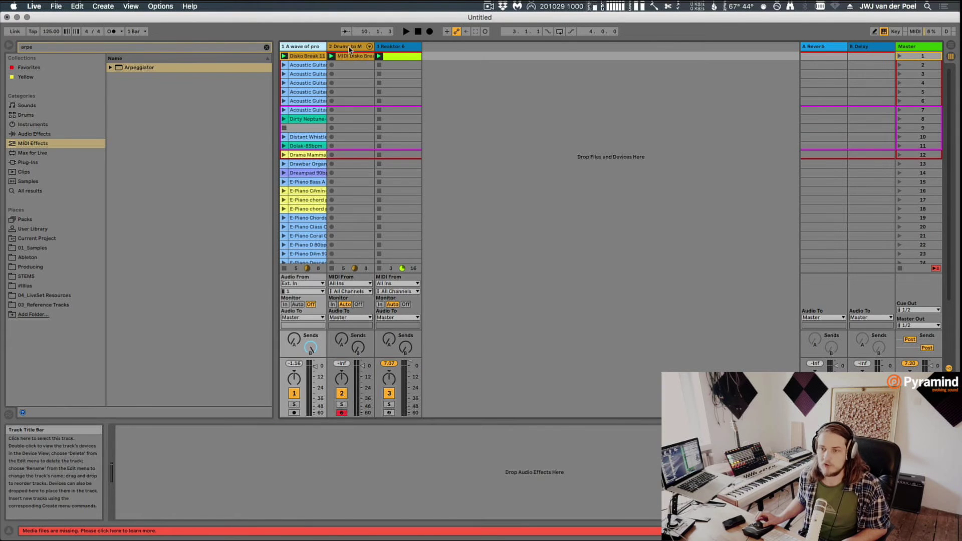
click(348, 47)
click(391, 46)
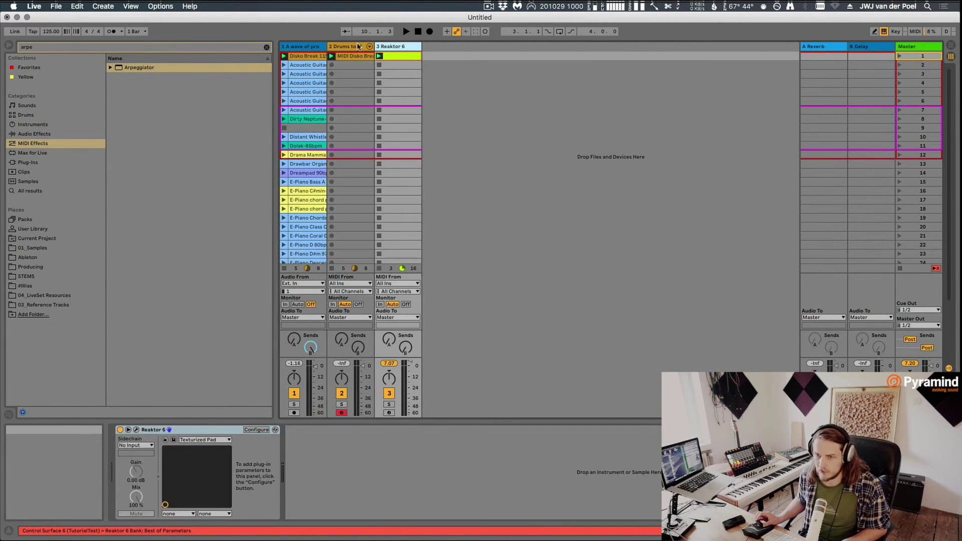
click(358, 46)
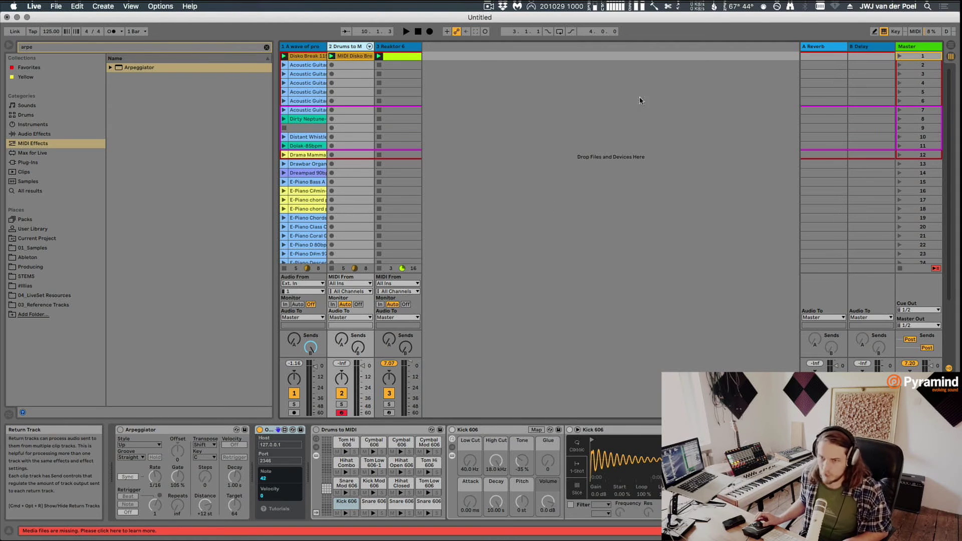
click(8, 49)
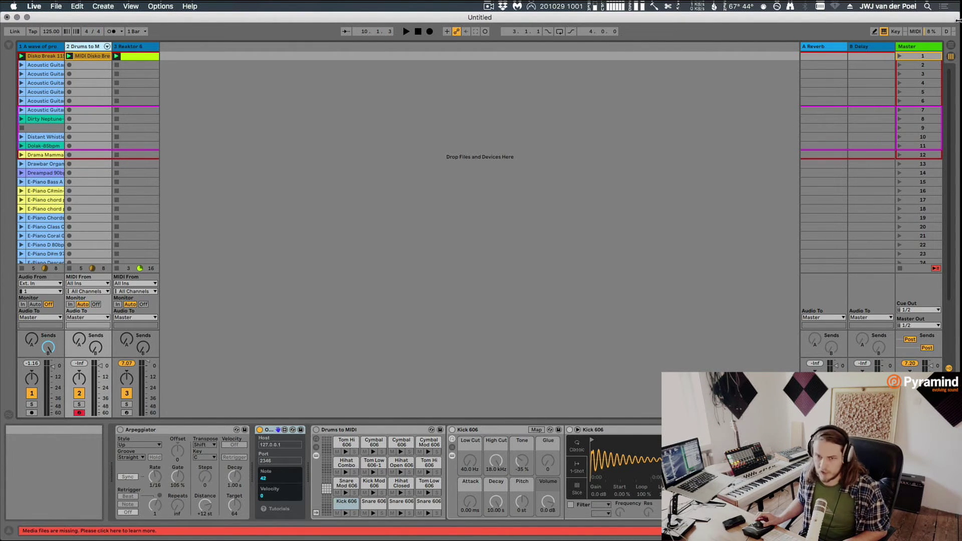
Narrow Live's window and review the sketch's NetAddress line: 127.0.0.1, port 2346
drag(958, 20, 709, 20)
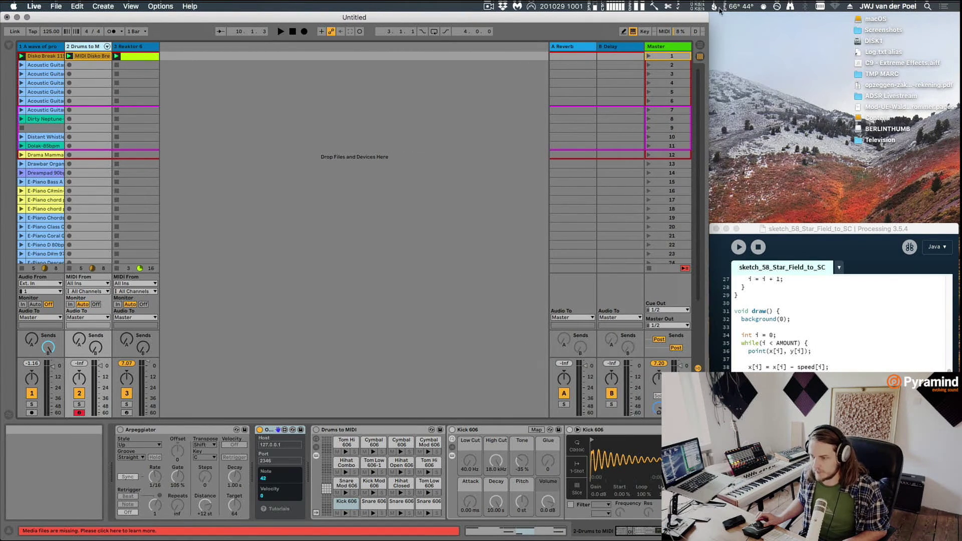
click(840, 229)
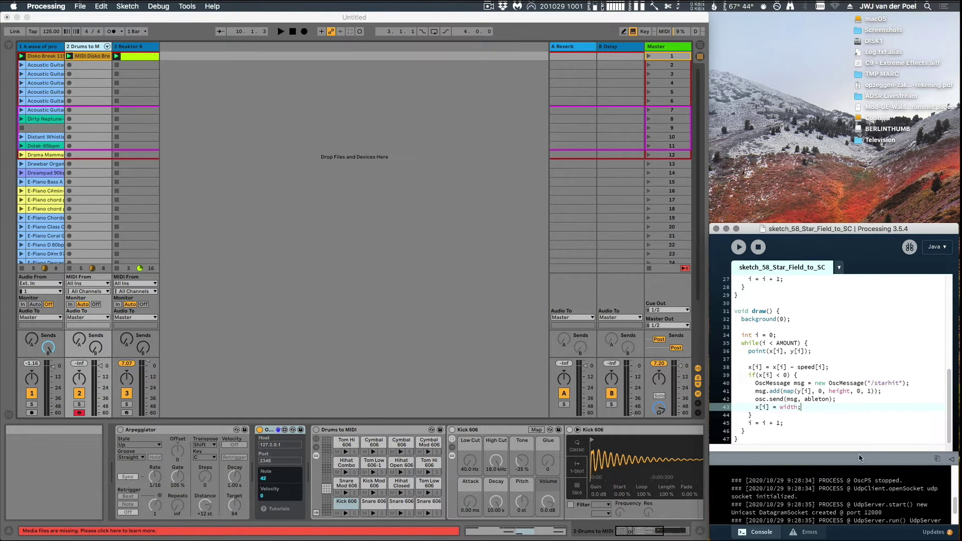
drag(949, 386, 947, 320)
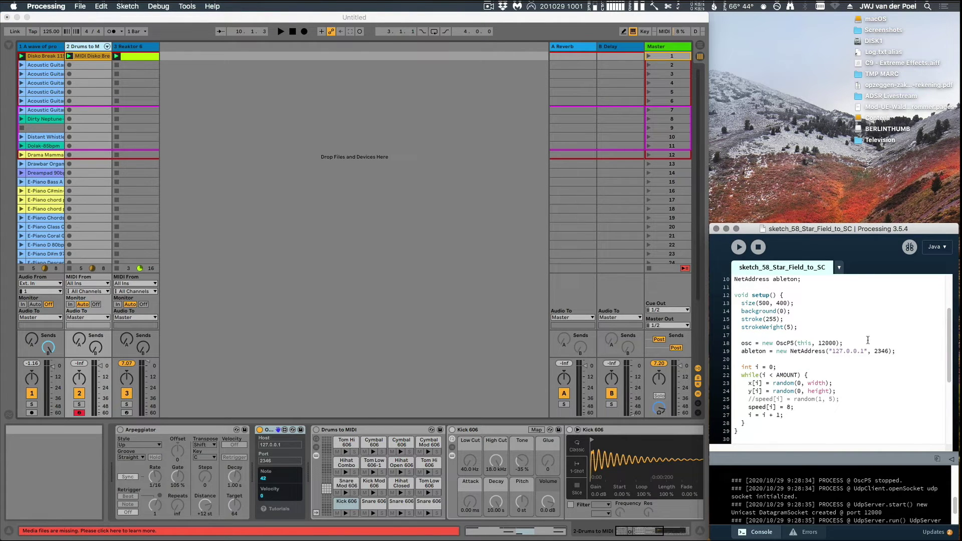
drag(902, 352, 738, 350)
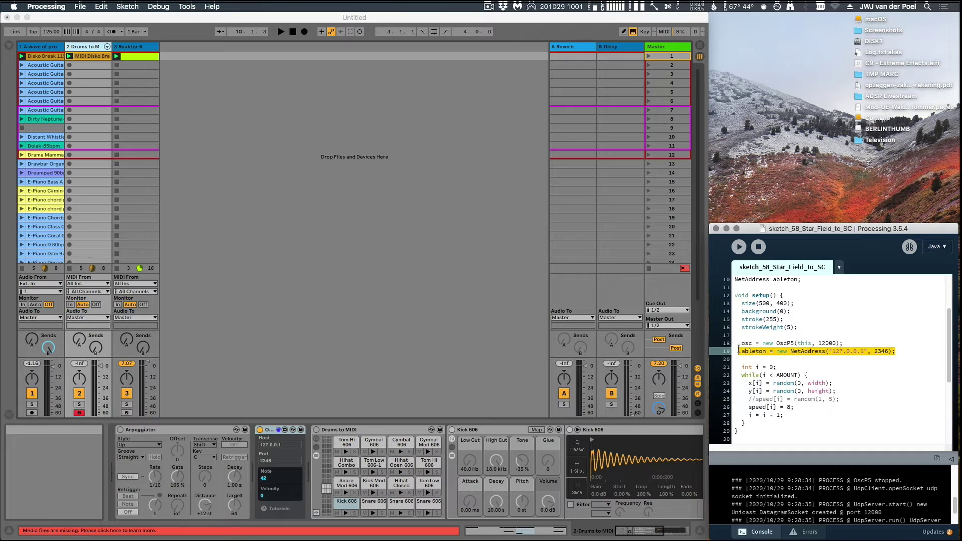
click(836, 357)
drag(837, 351, 868, 351)
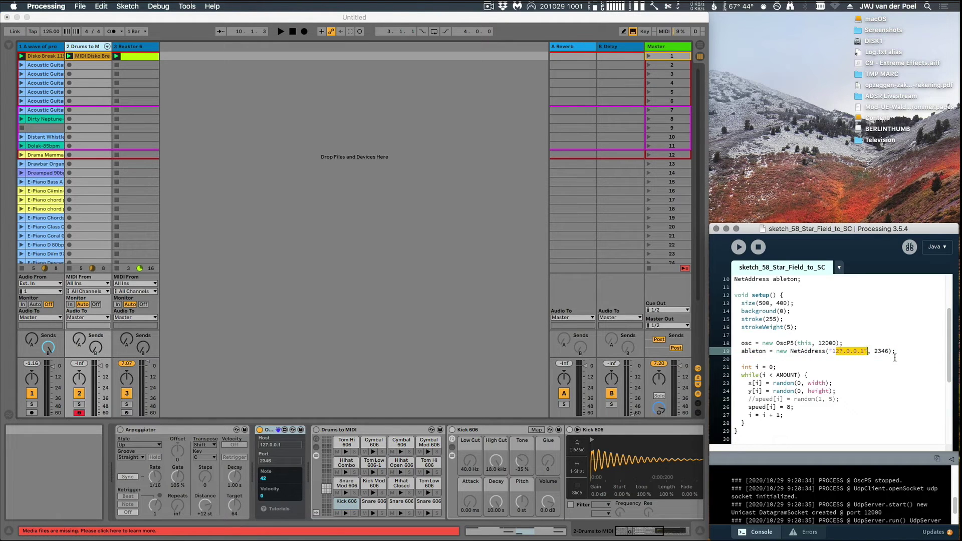
double_click(878, 351)
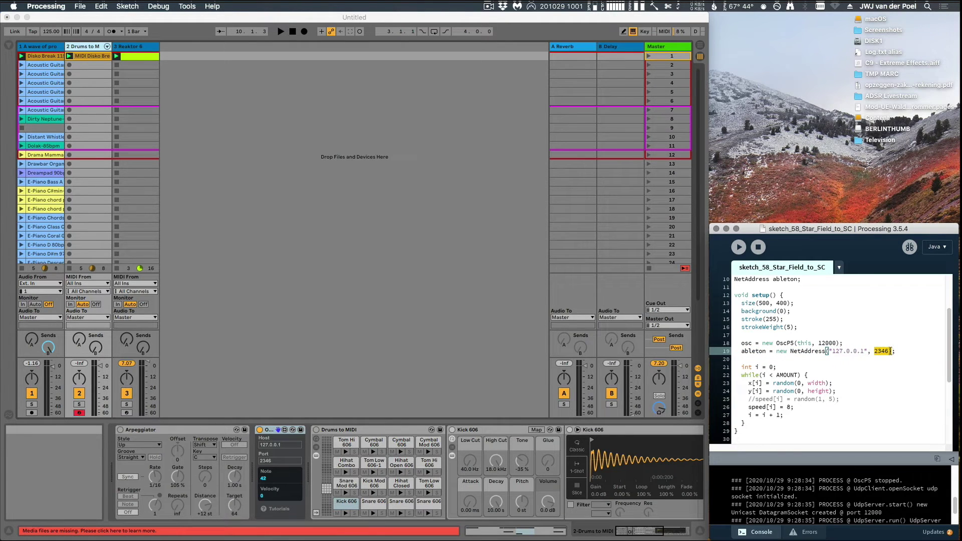
Run the sketch, change speed[i] = 8 to 3 on line 26, and re-run it
click(735, 247)
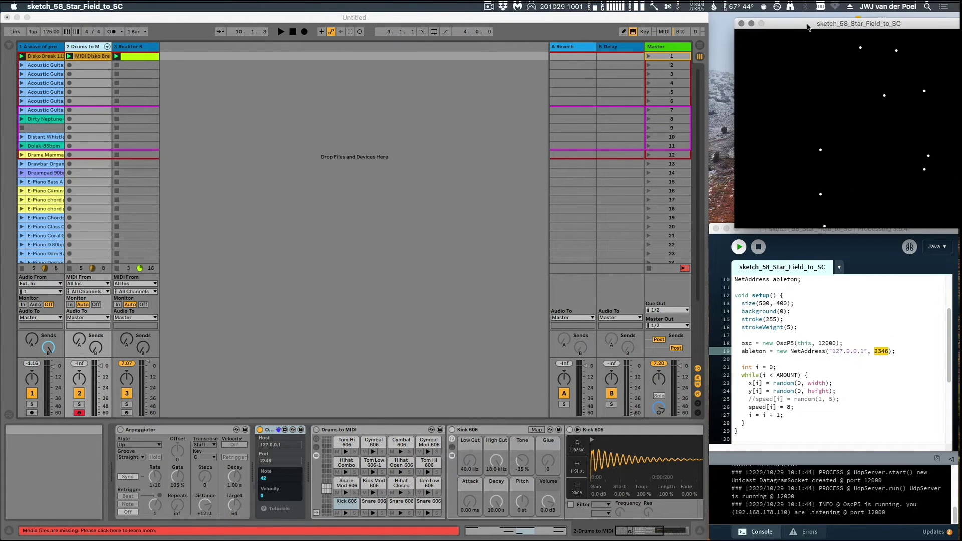
drag(807, 27, 783, 18)
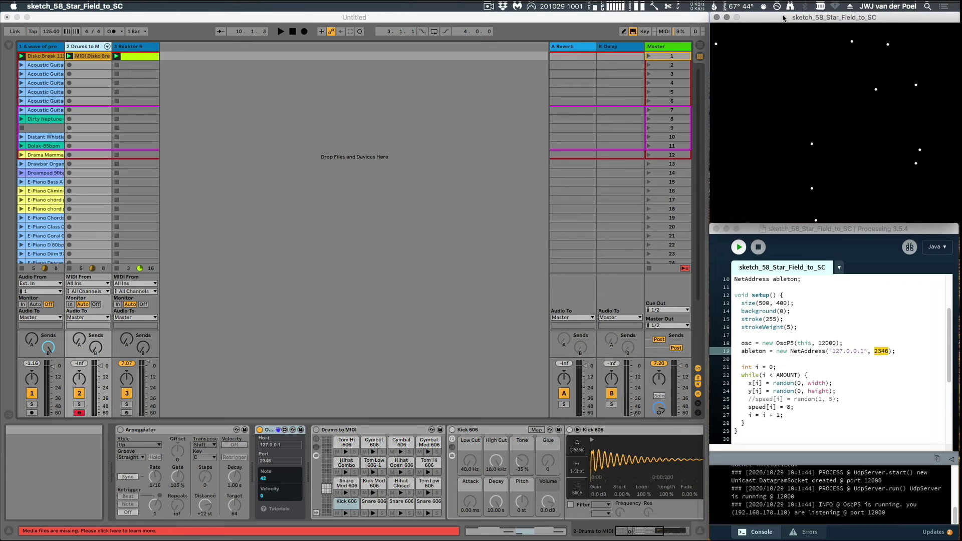
click(840, 318)
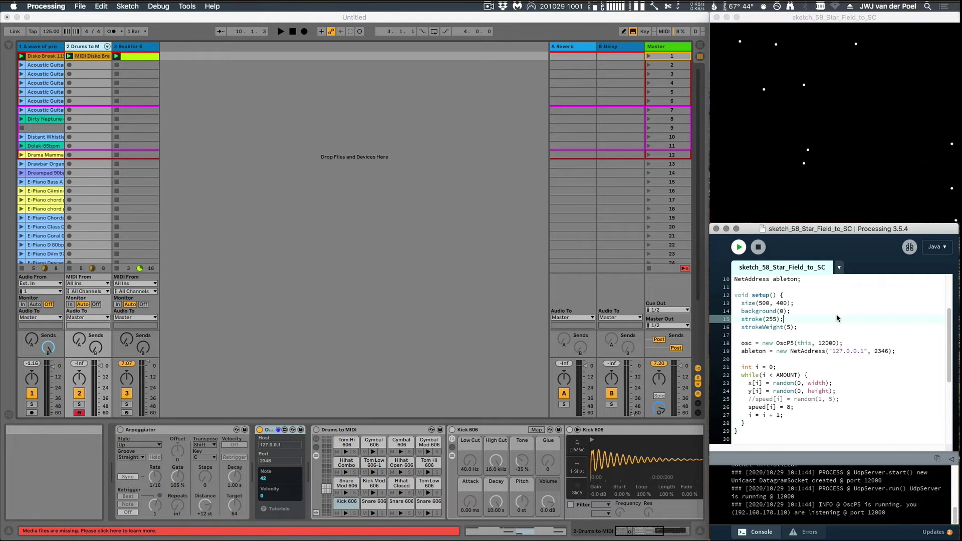
click(800, 407)
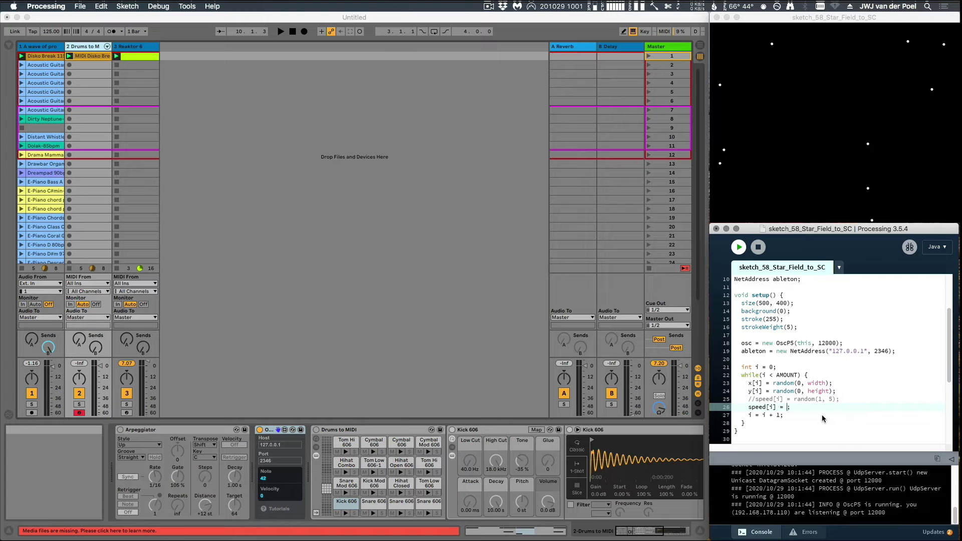
text(3)
click(738, 247)
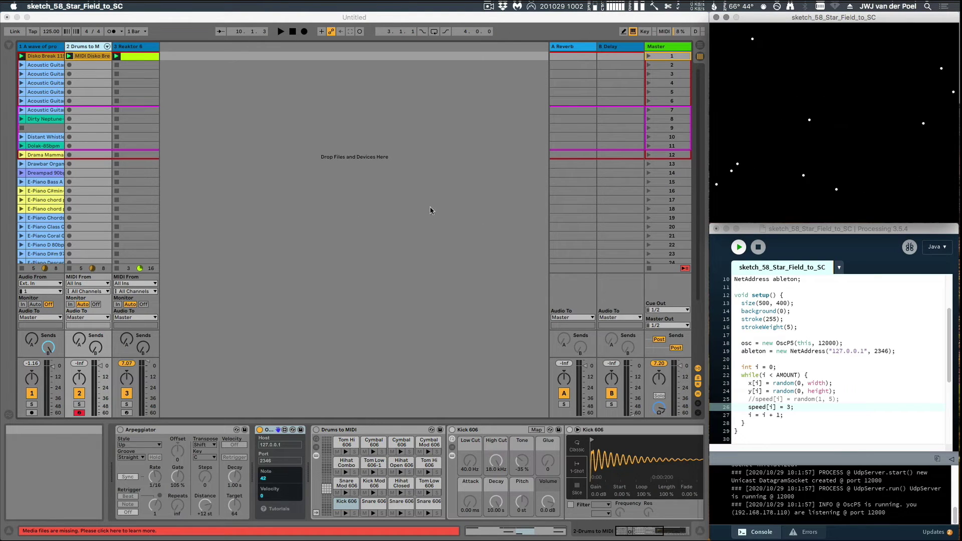
Highlight port 2346 on line 19 and scroll through the sketch code
click(865, 365)
double_click(882, 350)
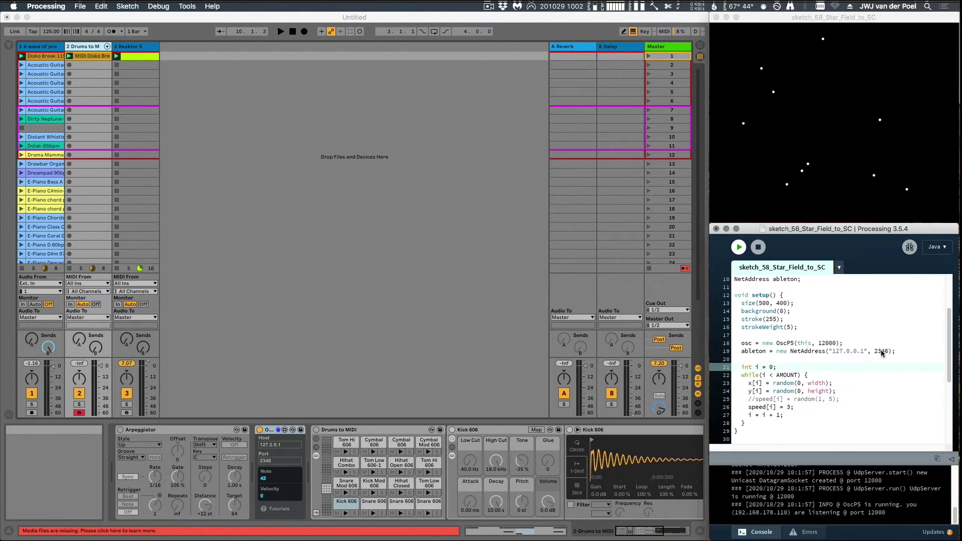
scroll(948, 346, down, 5)
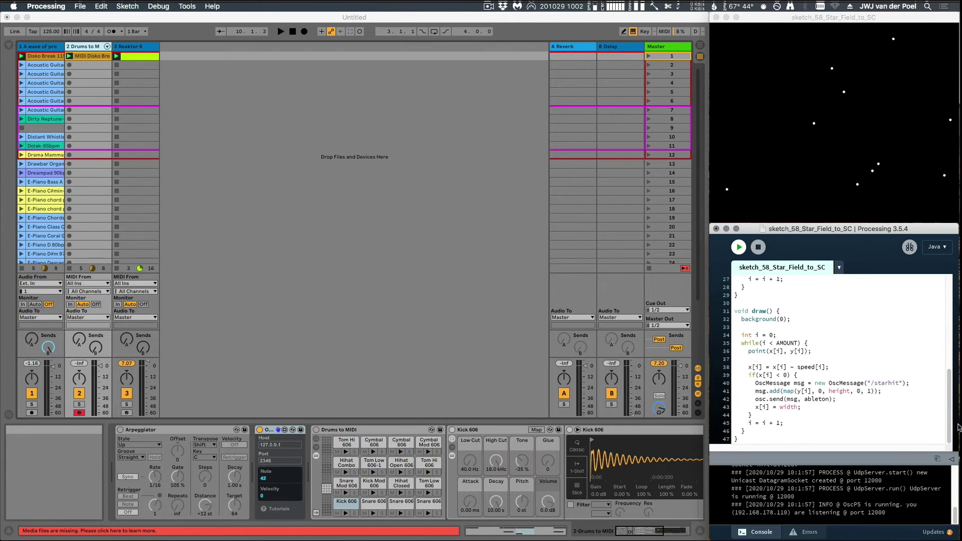
scroll(951, 338, up, 4)
drag(951, 338, 951, 300)
scroll(943, 312, down, 10)
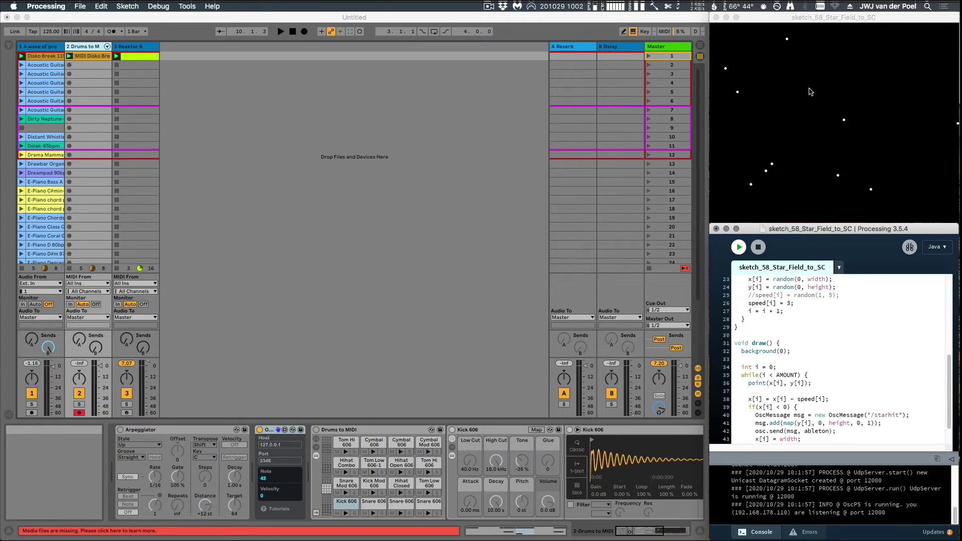
scroll(948, 383, up, 3)
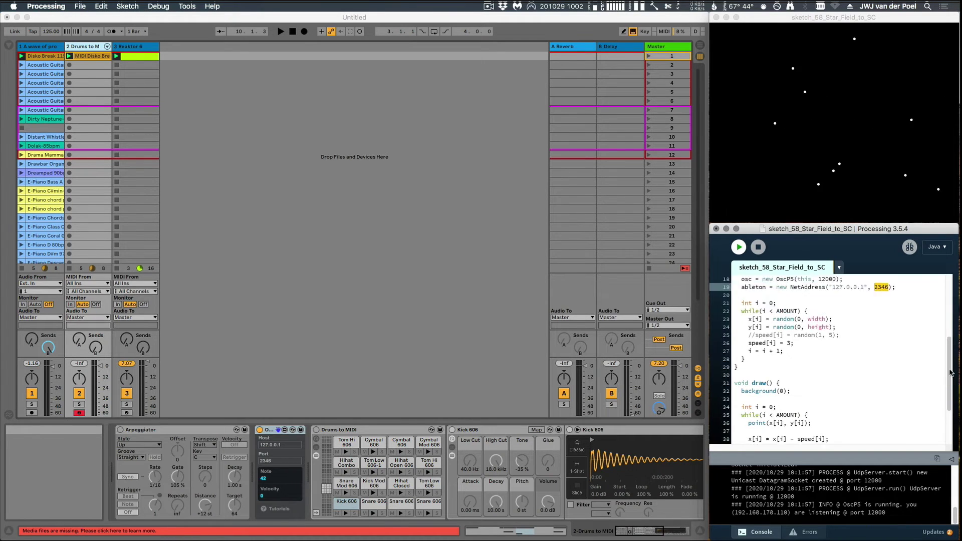
scroll(951, 419, down, 5)
Highlight the lines that build and send the /starhit OSC message to Ableton
drag(751, 401, 842, 401)
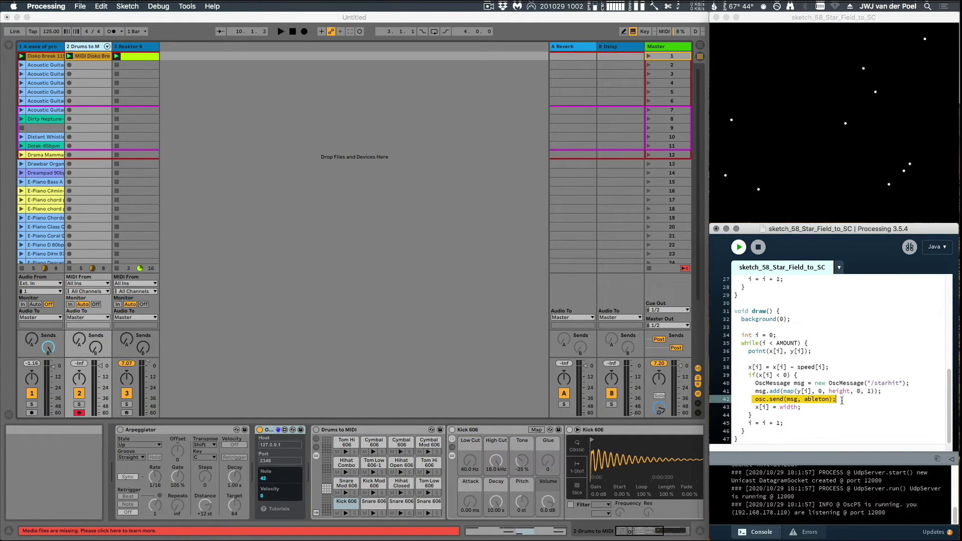
drag(747, 391, 882, 379)
key(Up)
key(Up)
key(Up)
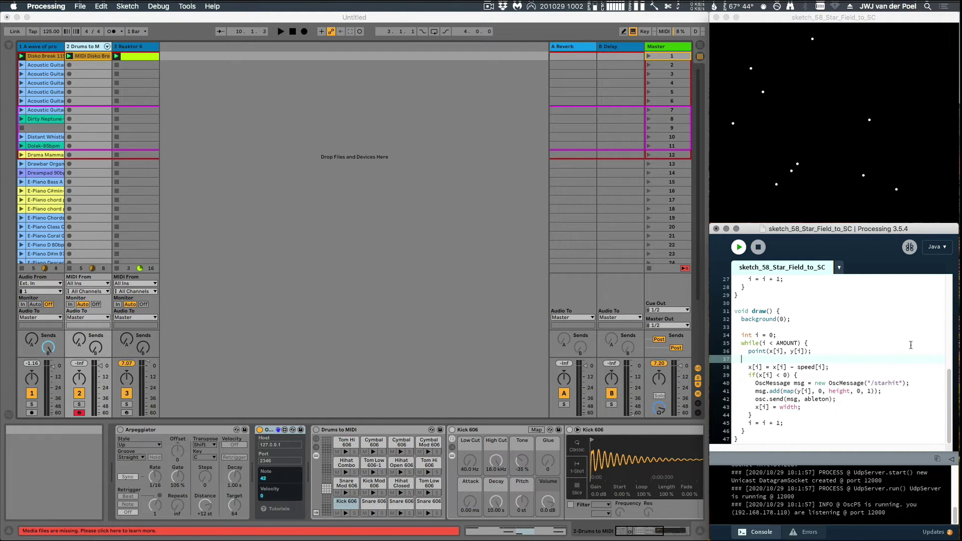
drag(870, 382, 900, 382)
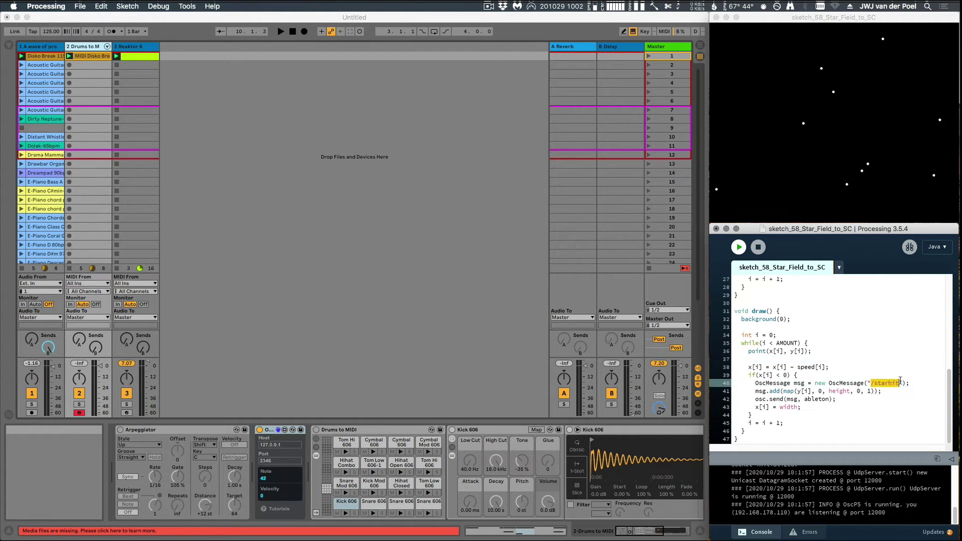
click(887, 355)
click(269, 122)
Open Reaktor's File > OSC Settings monitor to watch /starhit values arriving on port 2346
click(145, 187)
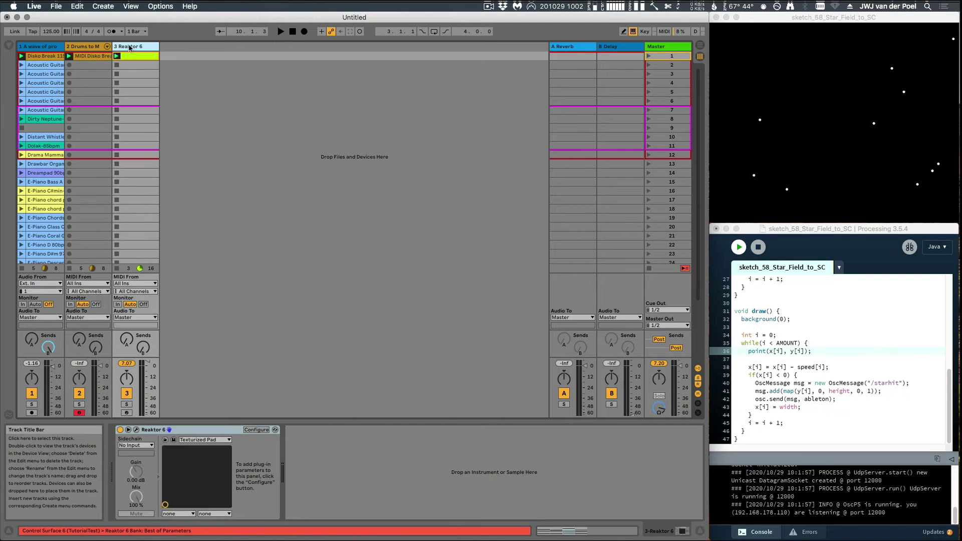
click(135, 429)
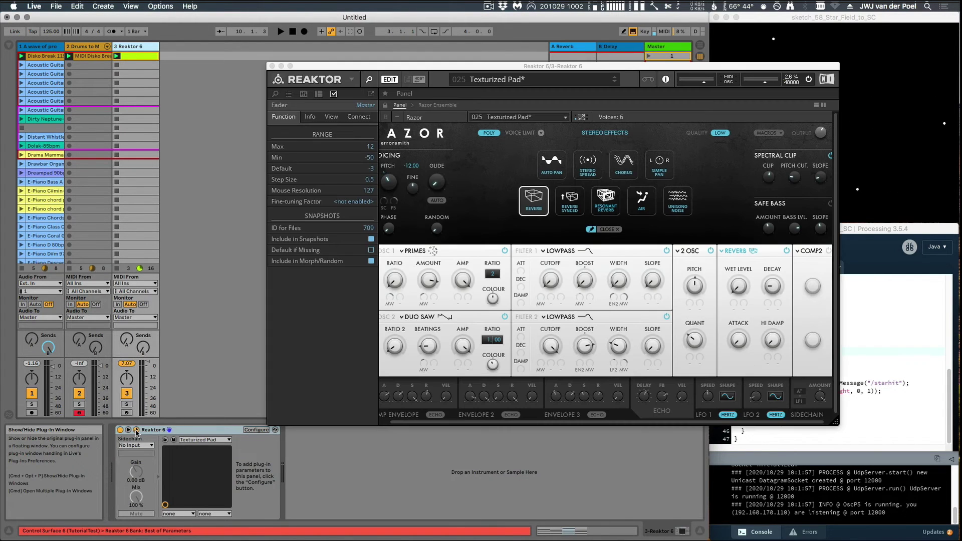
click(354, 80)
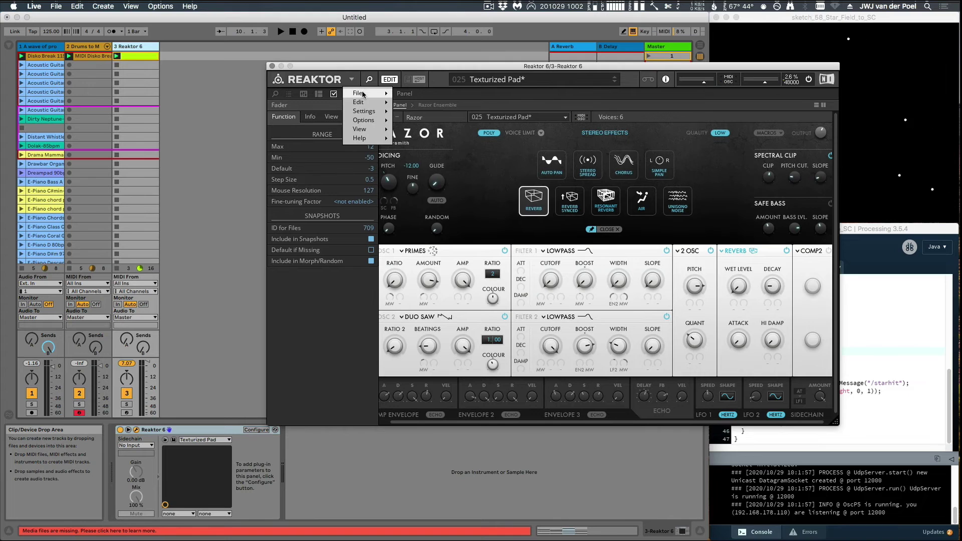
mouse_move(384, 99)
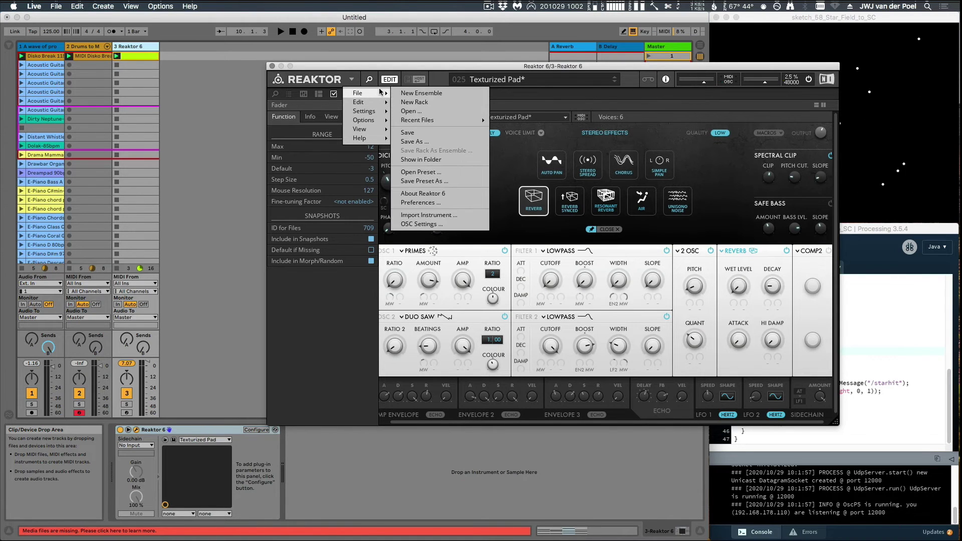
click(433, 228)
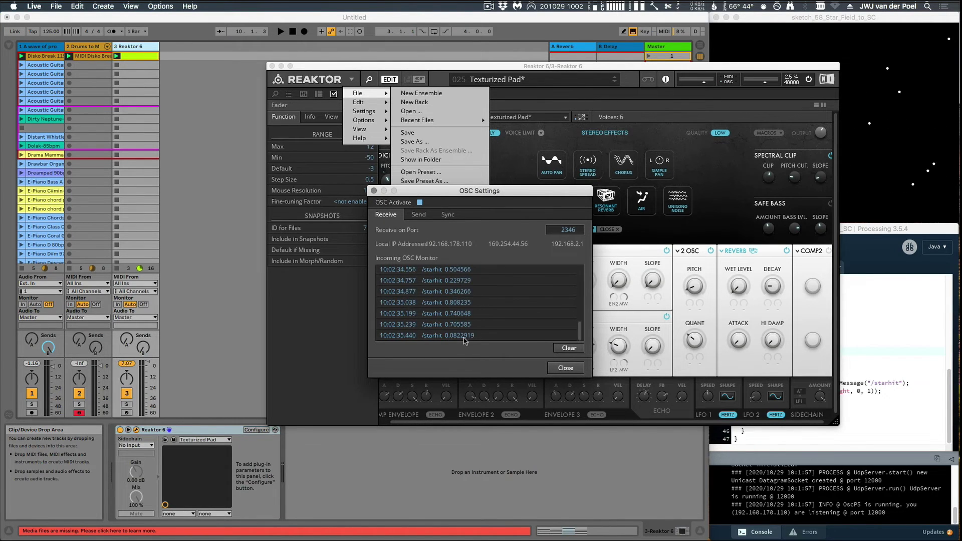
click(792, 40)
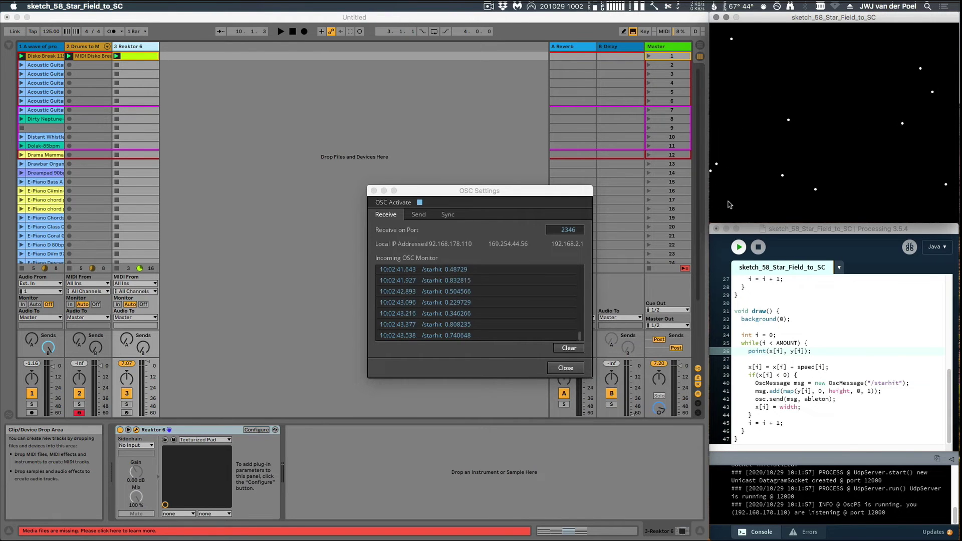
click(566, 367)
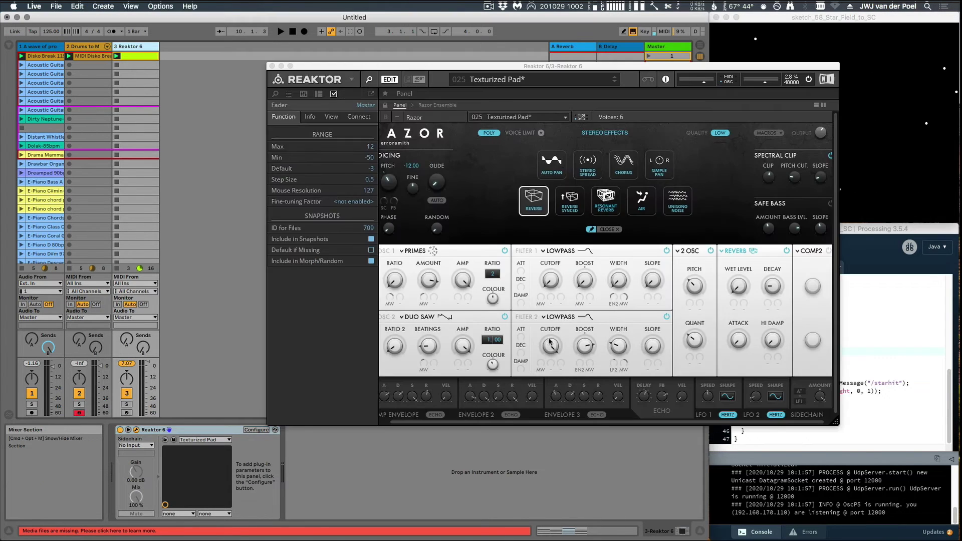
Remove the /starhit OSC address from the DS Kb1 control and power off the Reverb module
click(695, 292)
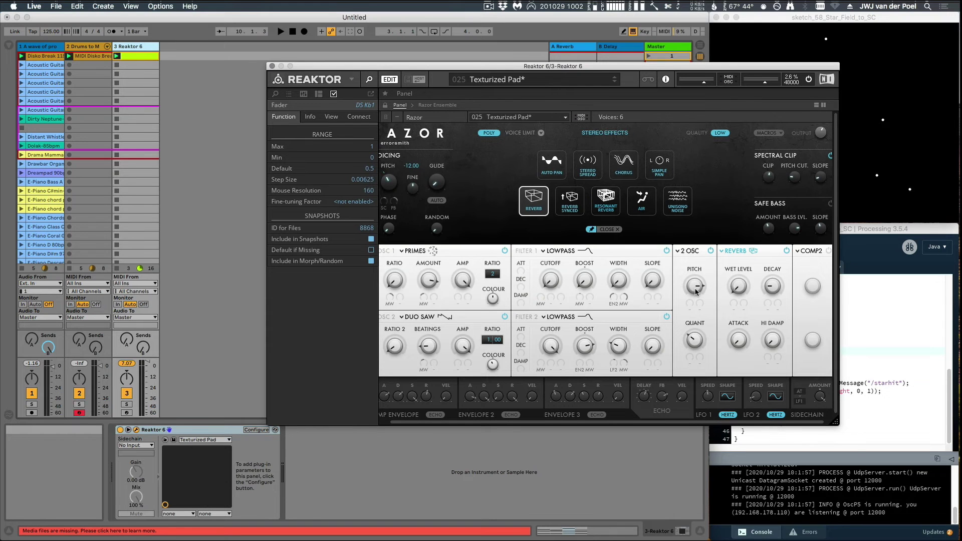
click(359, 116)
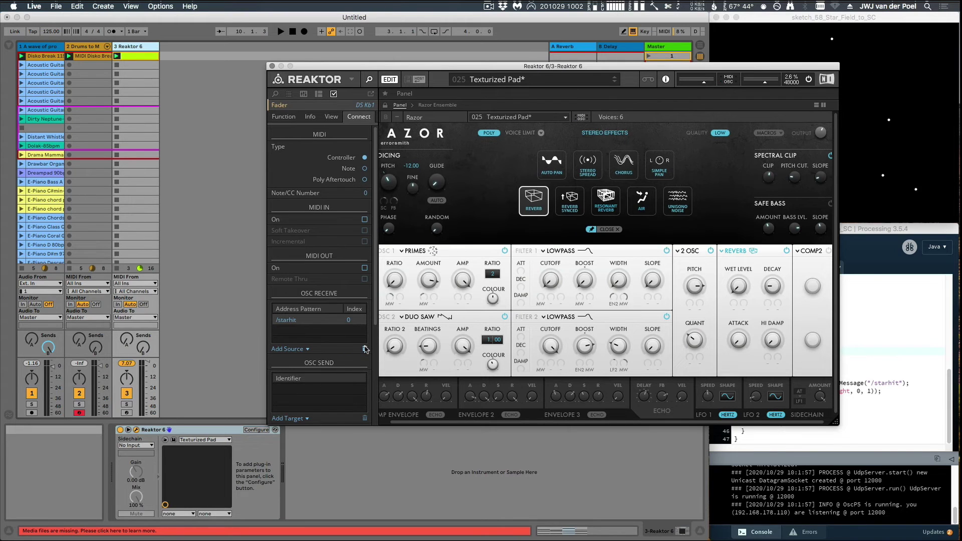
click(364, 349)
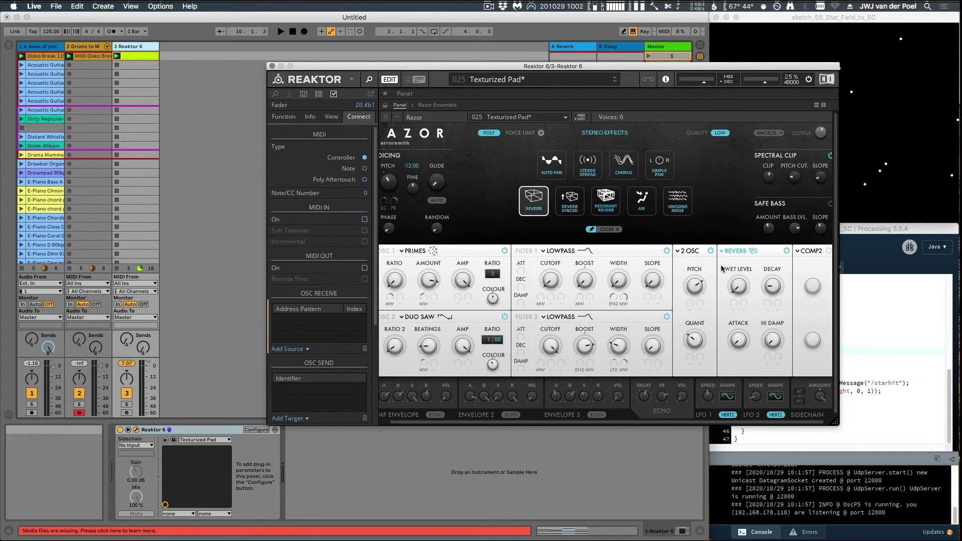
click(786, 250)
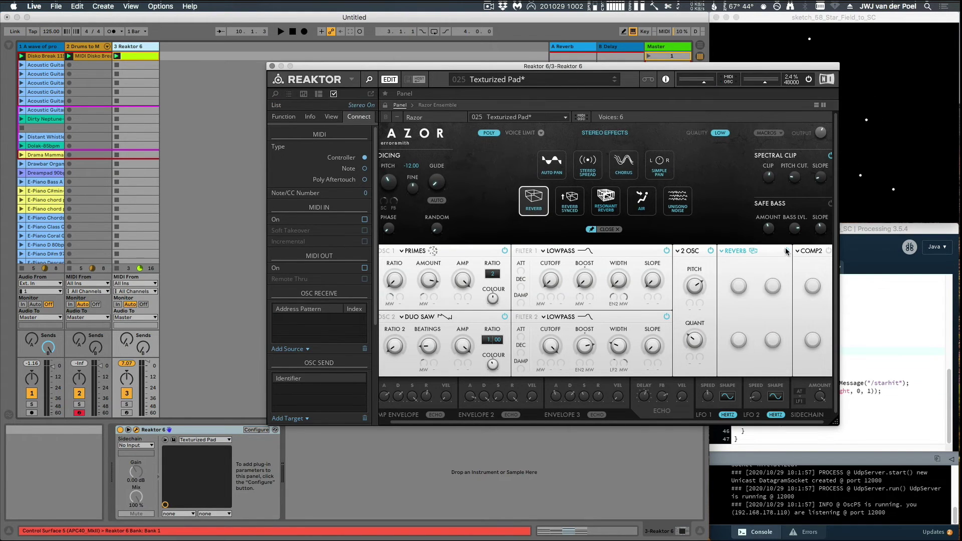
On the F1 Kb1 control, replace the /Velocity1 OSC receive address with /starhit
click(553, 284)
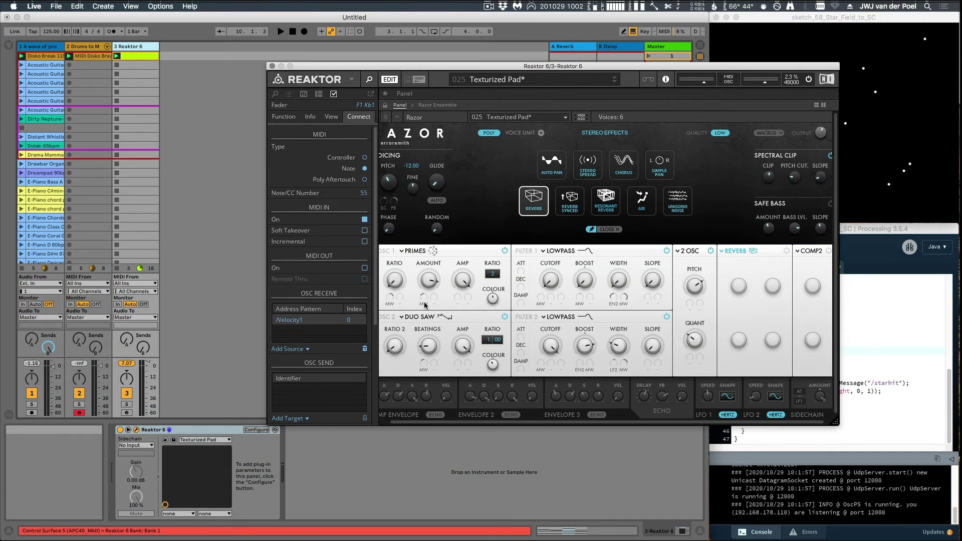
click(307, 350)
click(334, 338)
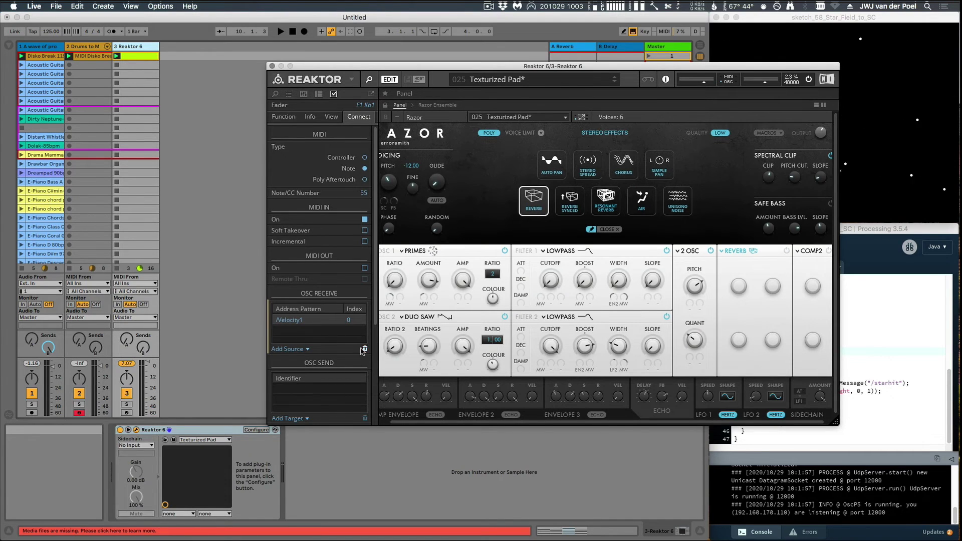
click(365, 348)
click(301, 350)
click(305, 359)
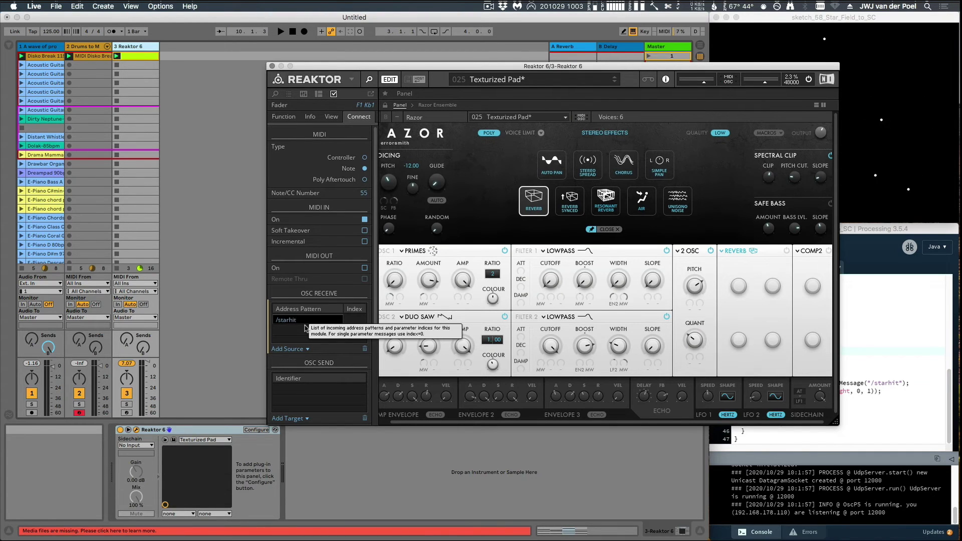
key(Return)
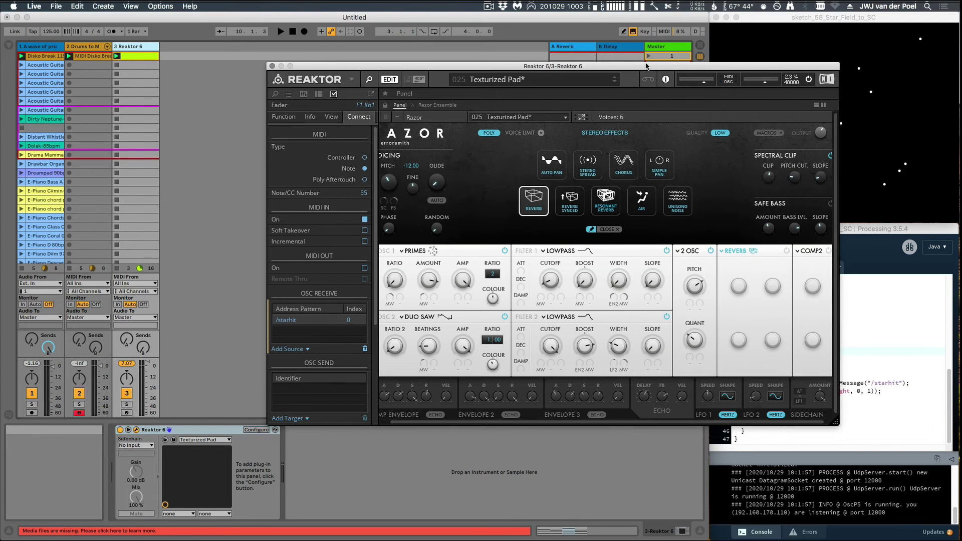
drag(650, 66, 598, 53)
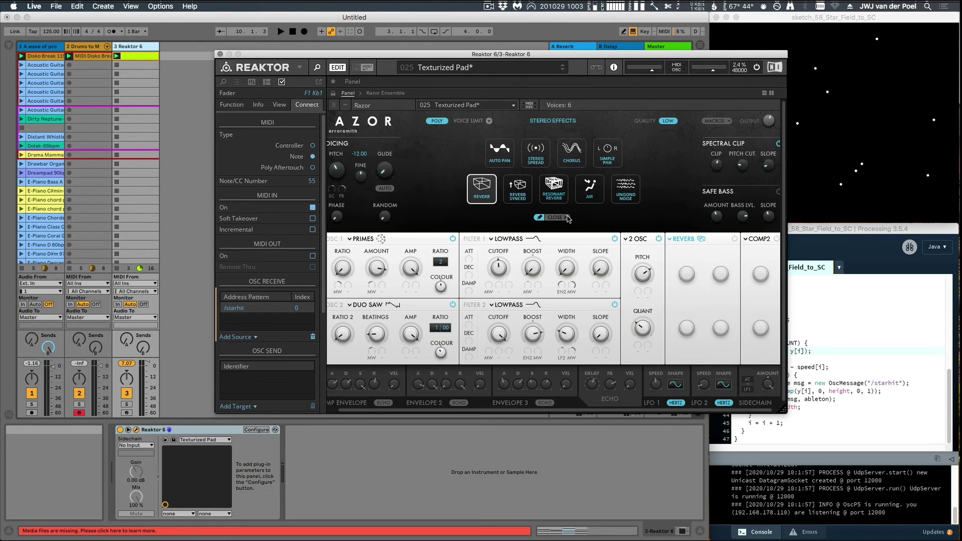
Close the stereo effects overlay, start playback and power Razor's Reverb back on
click(568, 218)
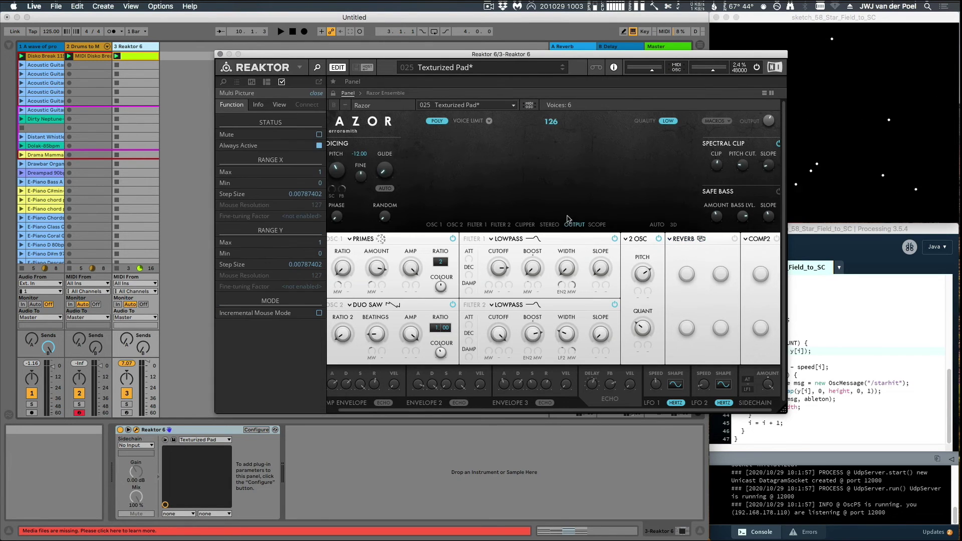
click(117, 56)
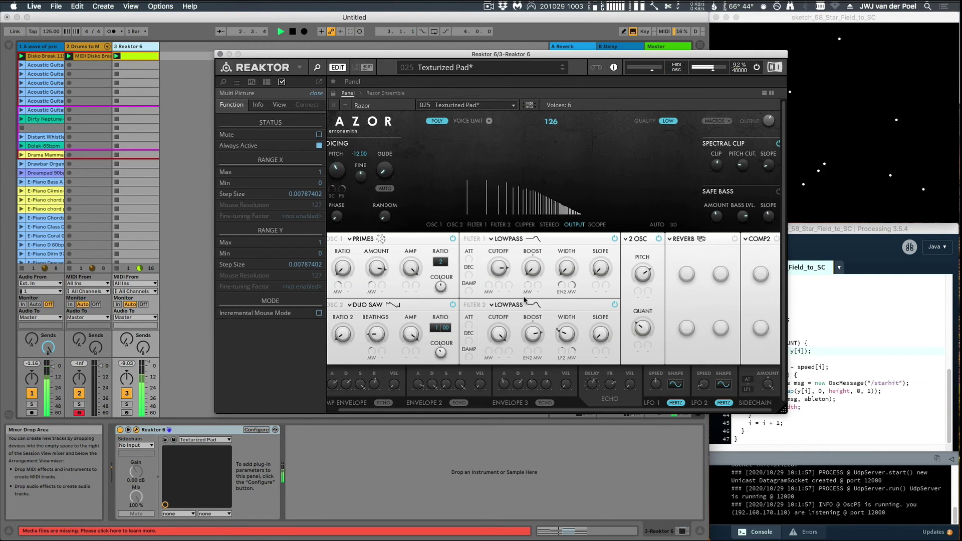
click(734, 240)
Through Wet Level's MIDI & OSC Learn, delete its /Velocity1 OSC receive address
right_click(685, 268)
click(685, 274)
right_click(686, 275)
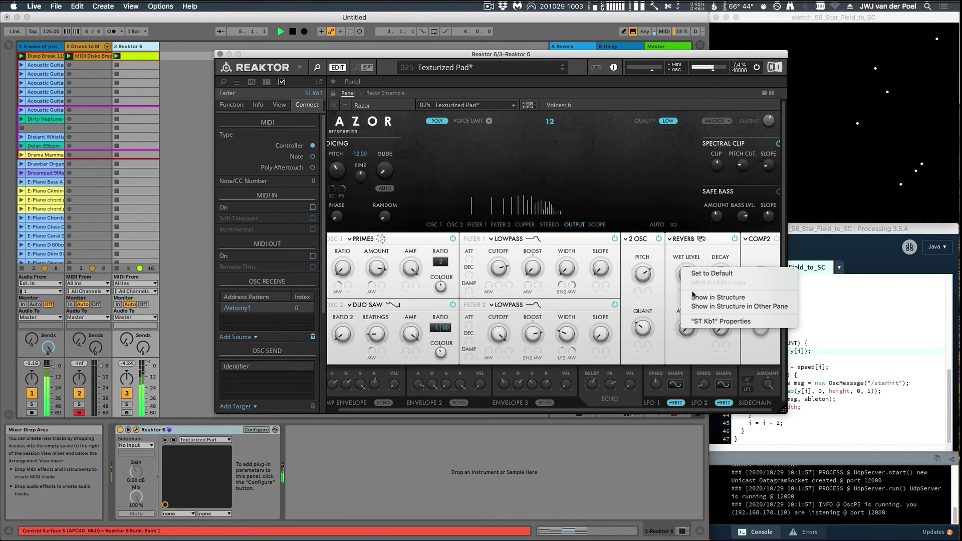
click(727, 283)
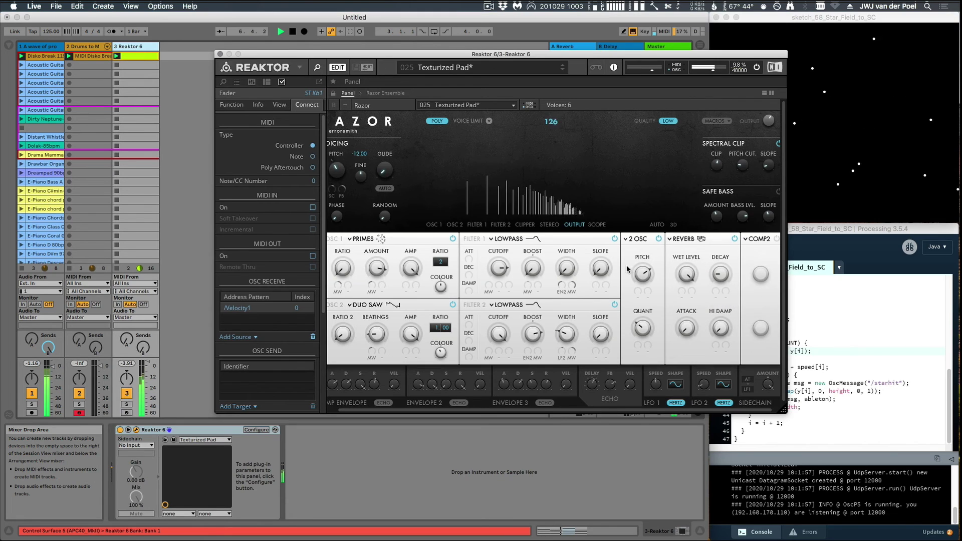
click(312, 337)
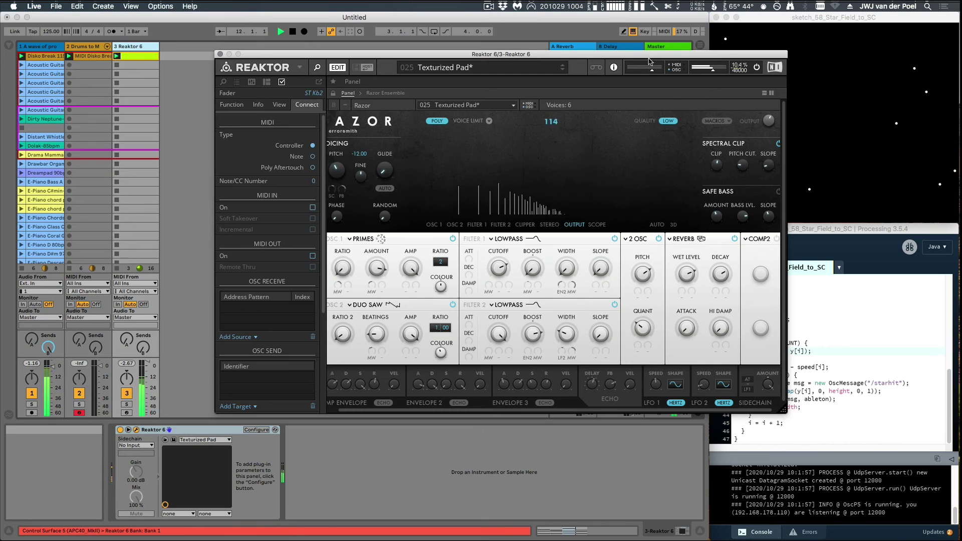
drag(648, 57, 575, 36)
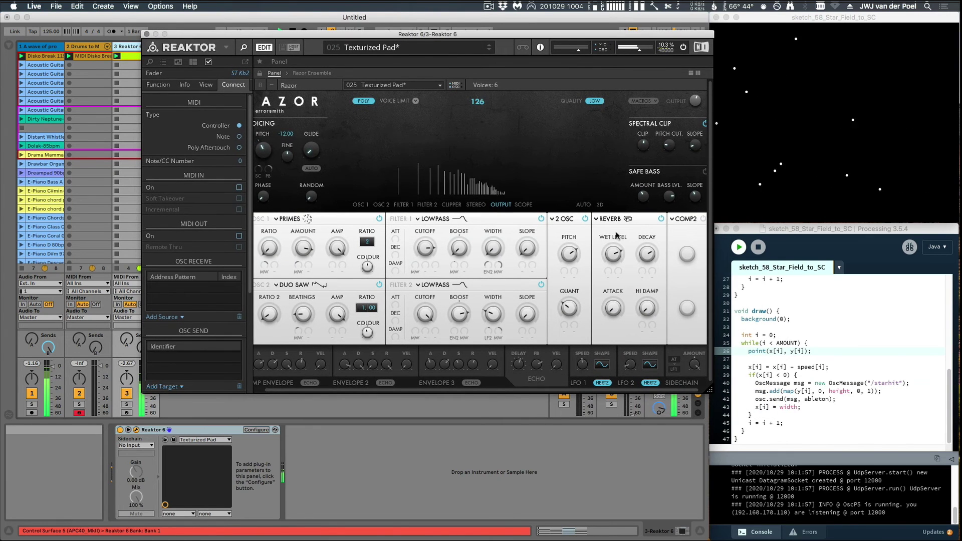
Change speed[i] = 3 to 15 in setup, save with Cmd+S and re-run with Cmd+R
click(825, 338)
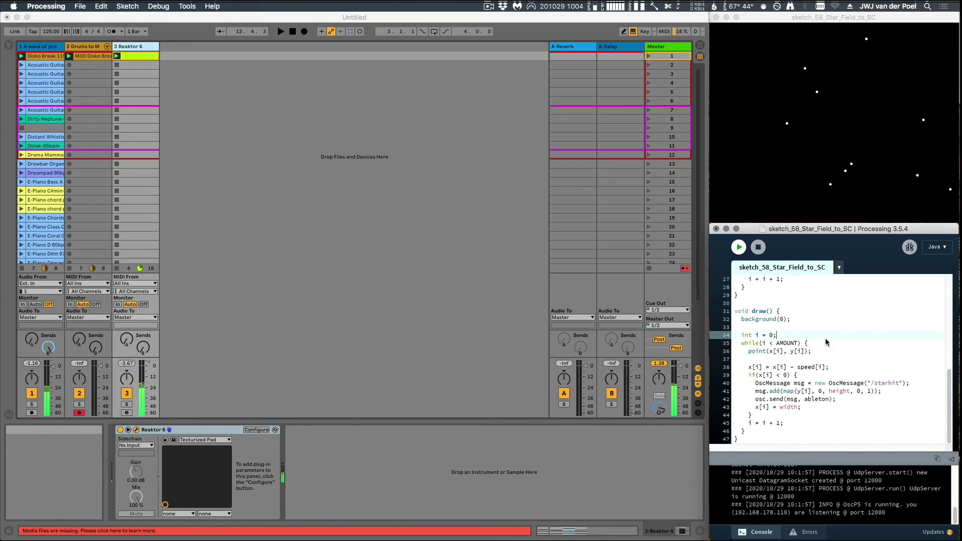
click(792, 322)
scroll(851, 368, up, 3)
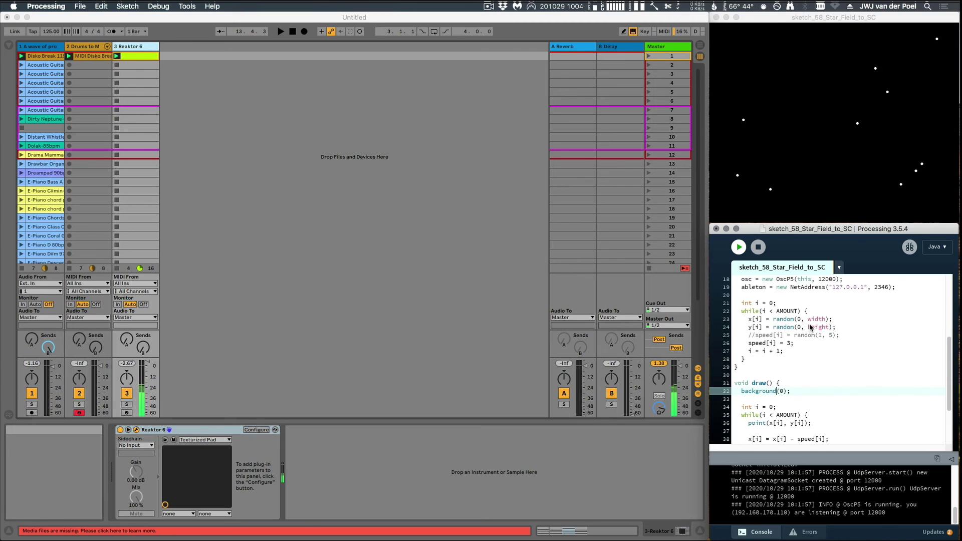
click(797, 341)
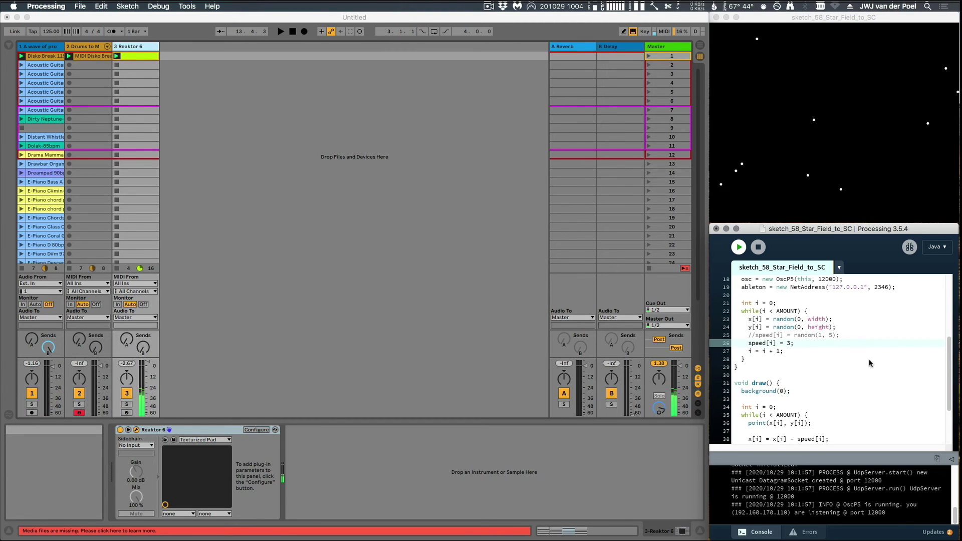
scroll(870, 363, up, 3)
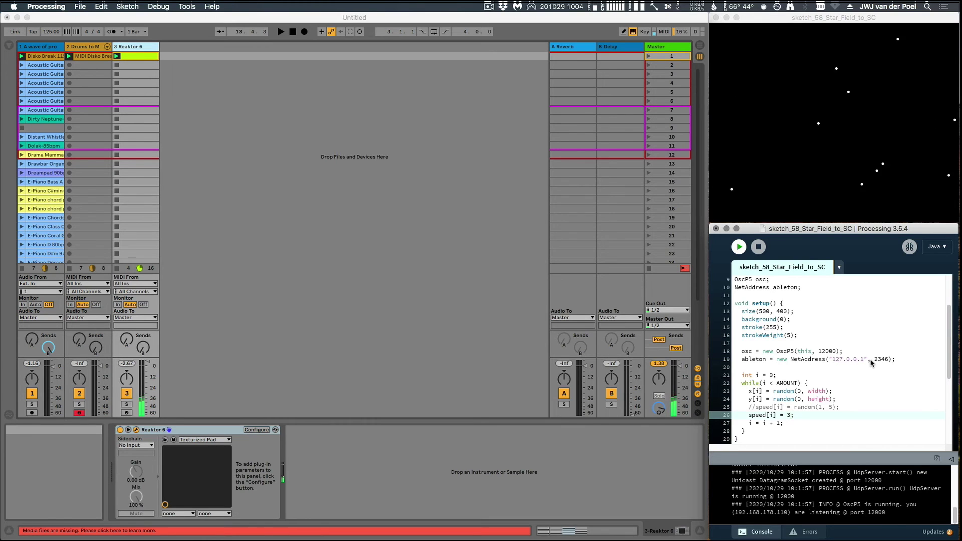
text(15)
key(super+s)
key(super+r)
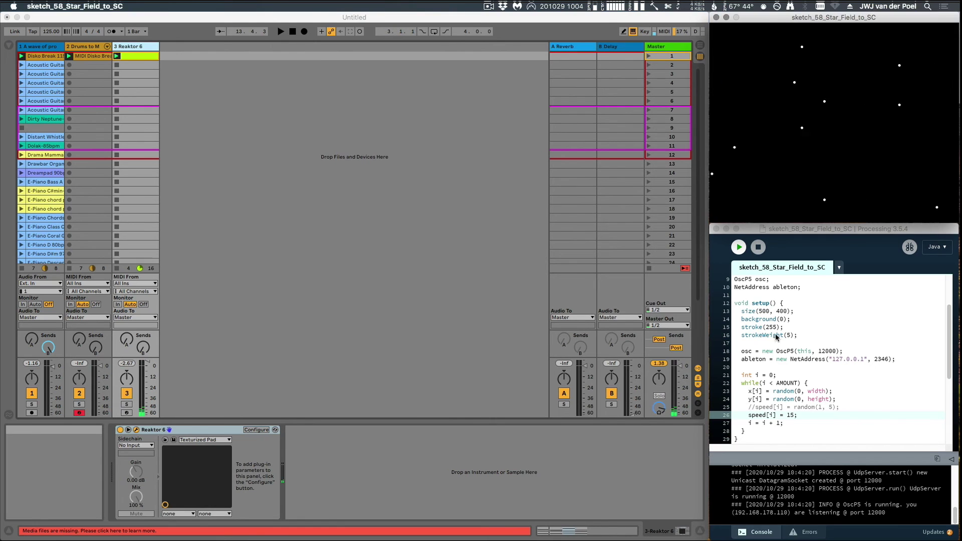
click(792, 375)
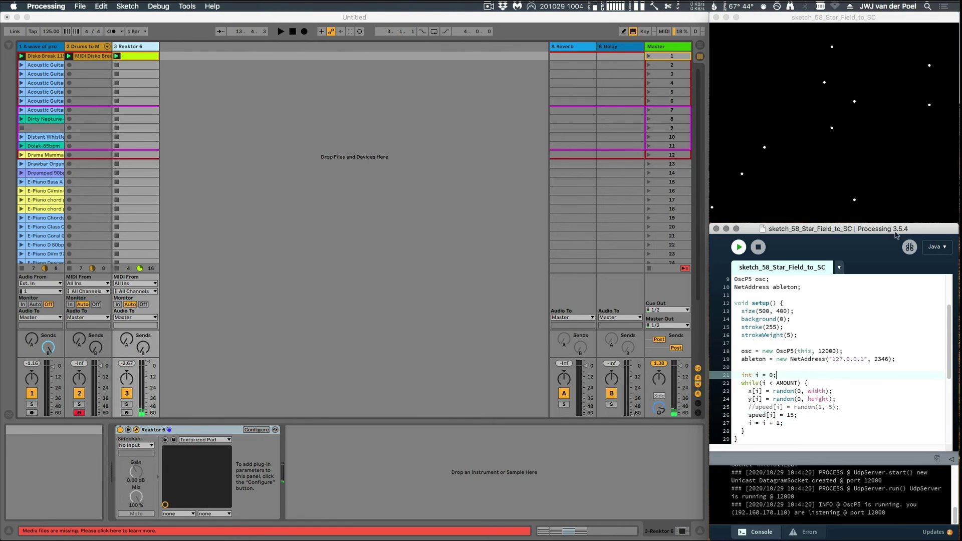
Power off the Reverb module, reset the Pitch knob from -12 to 0.00, and close the plug-in
click(389, 148)
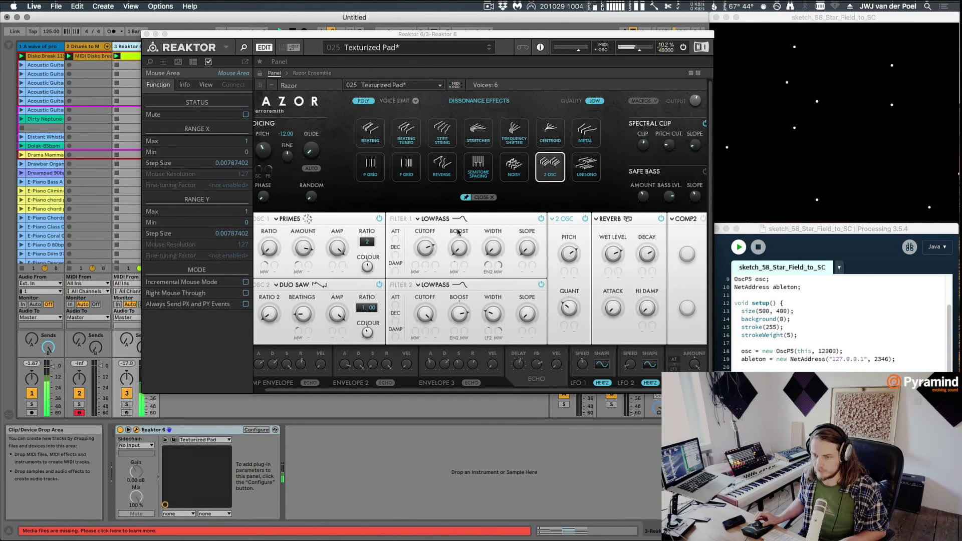
click(661, 219)
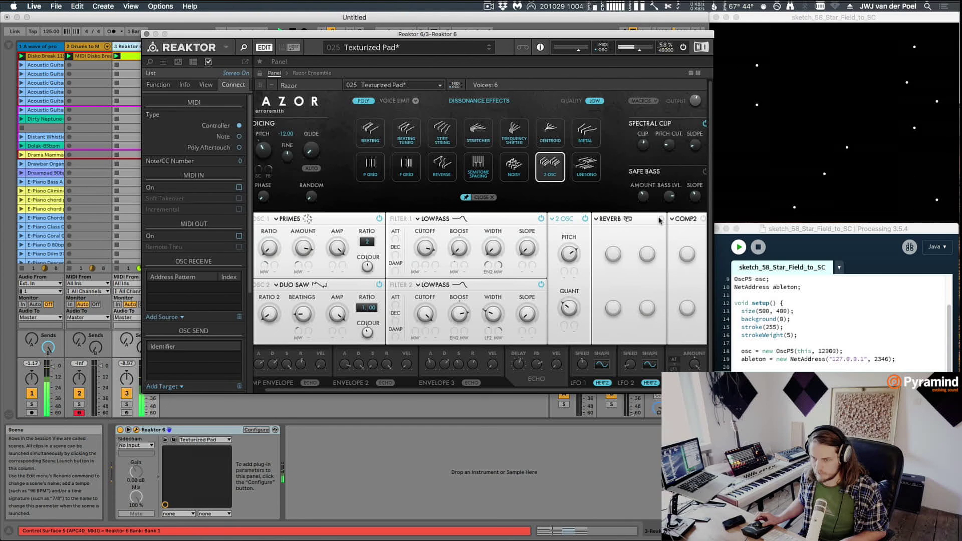
click(270, 250)
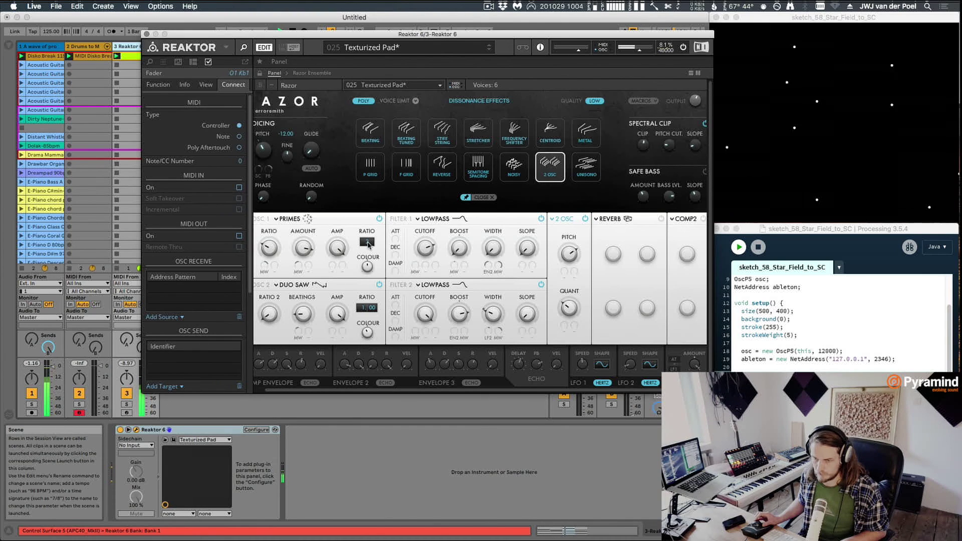
click(264, 149)
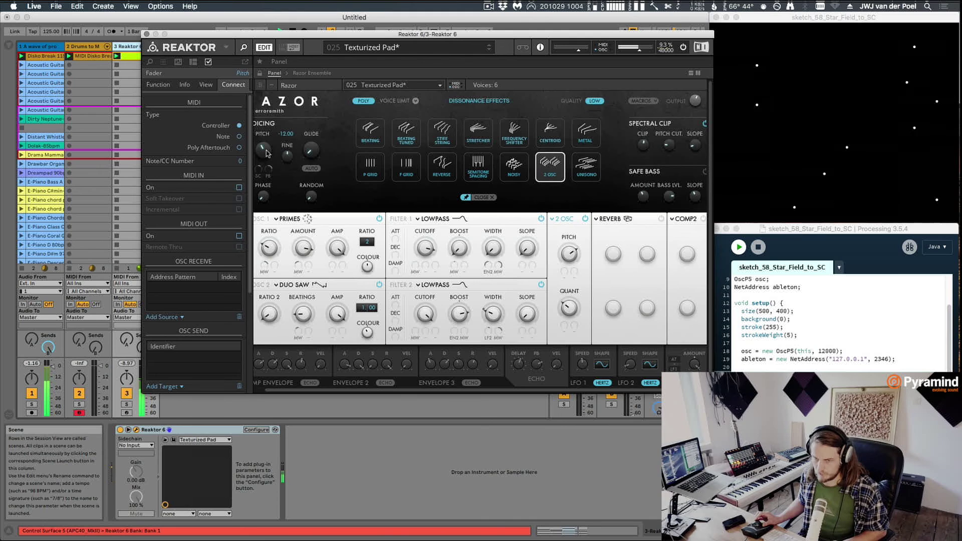
super+click(263, 150)
click(695, 100)
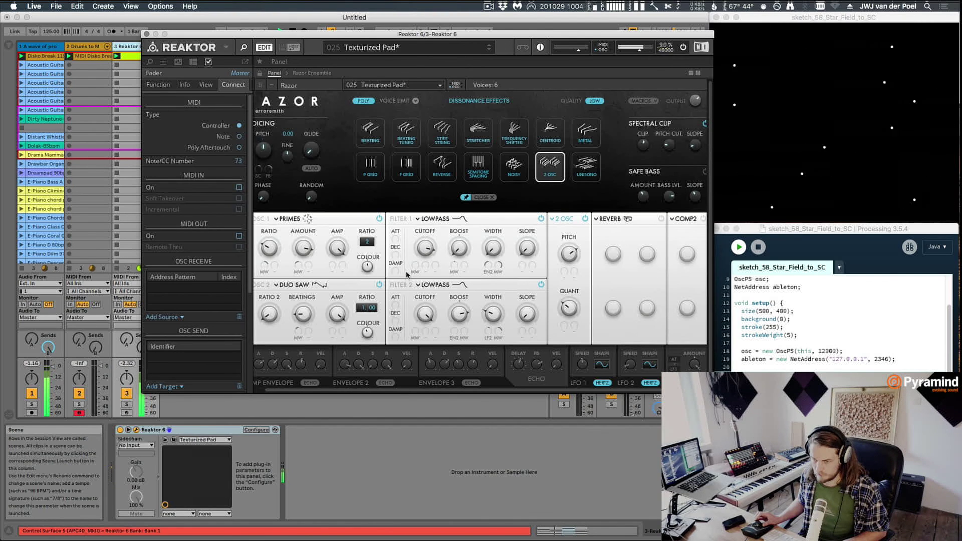
click(146, 34)
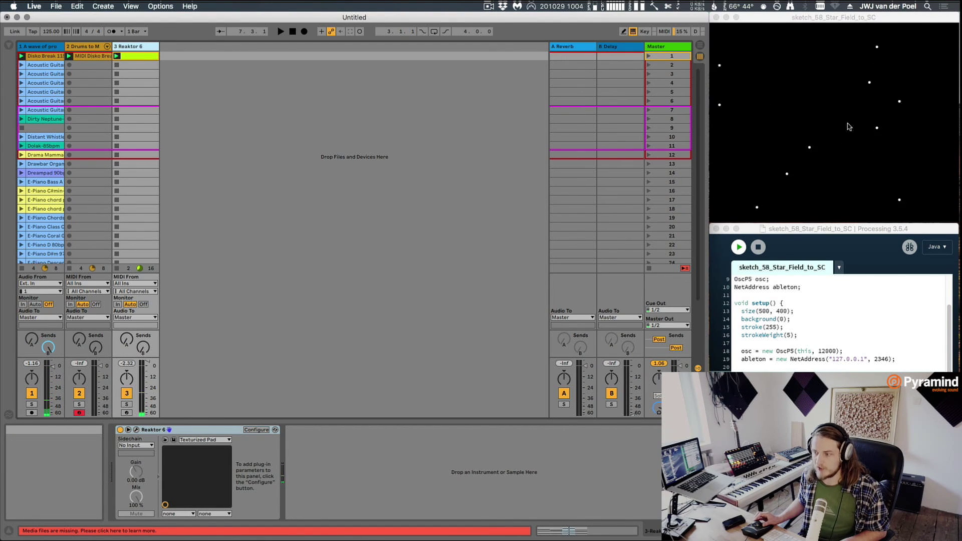
click(298, 209)
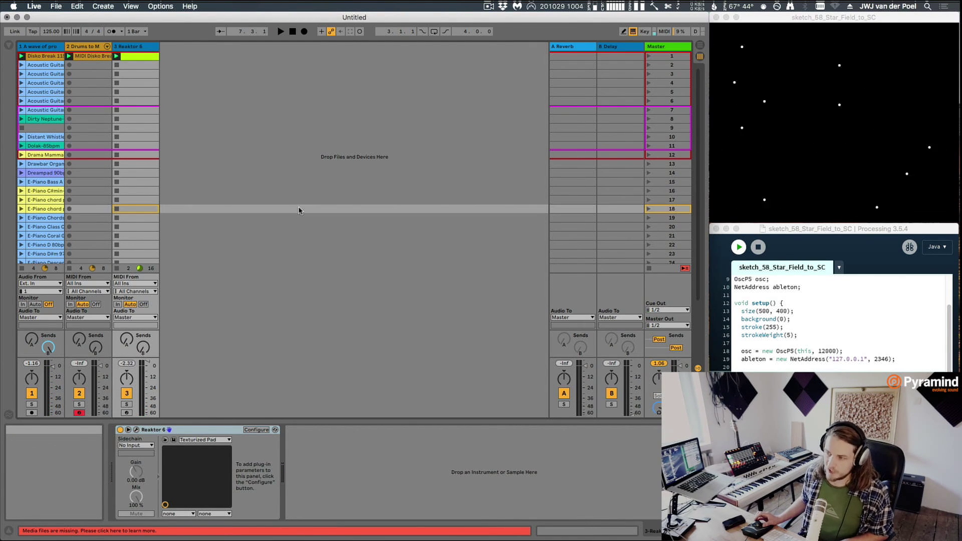